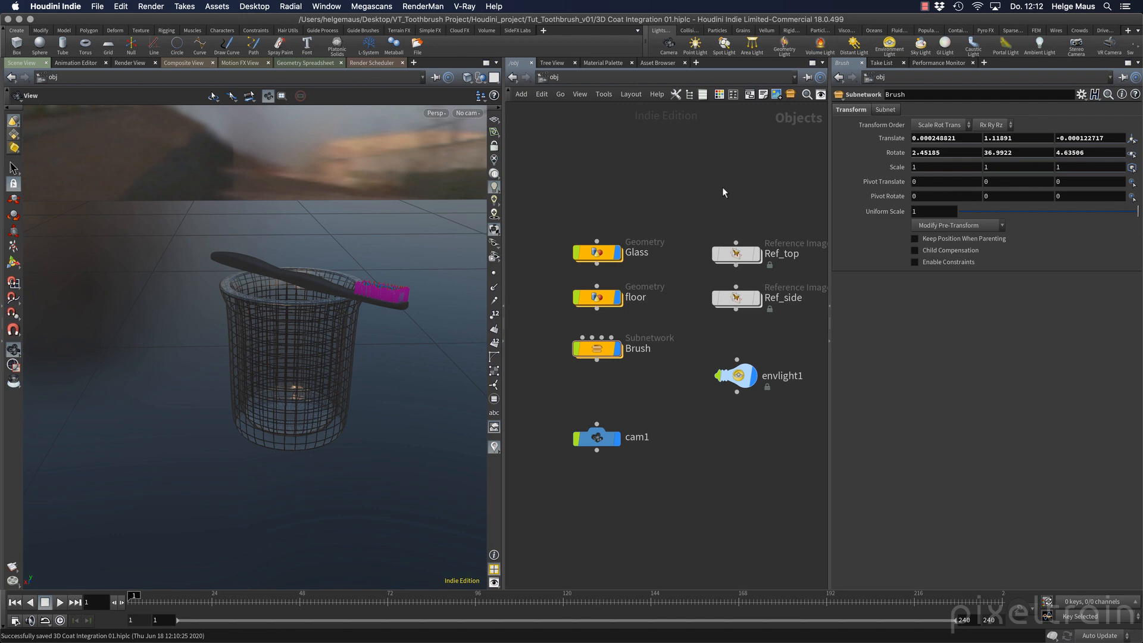
- Turn off material display in the viewport and switch it to headlight-only lighting to show the toothbrush on the glass
mouse_move(273, 416)
left_mouse_down()
mouse_move(301, 411)
mouse_move(305, 390)
left_mouse_up()
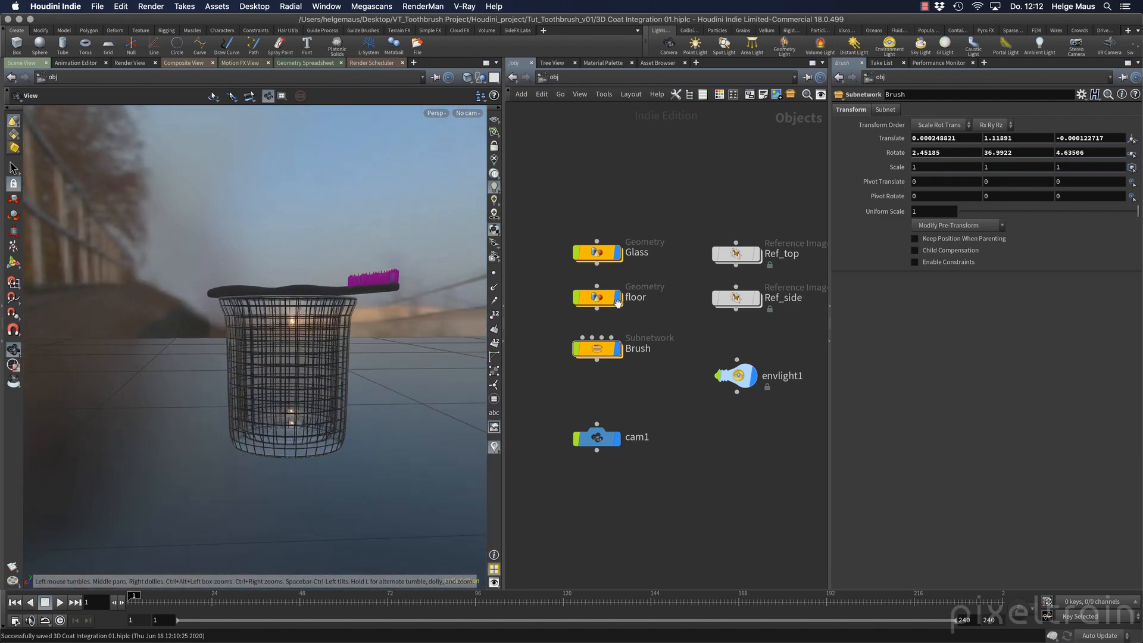
left_click(493, 231)
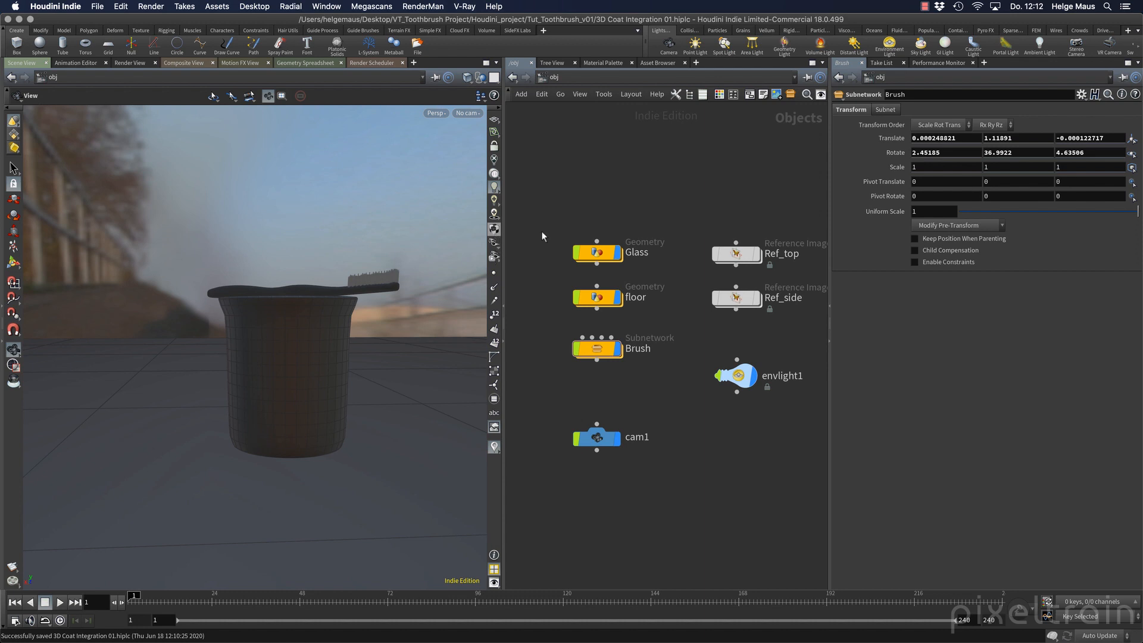
left_click(494, 173)
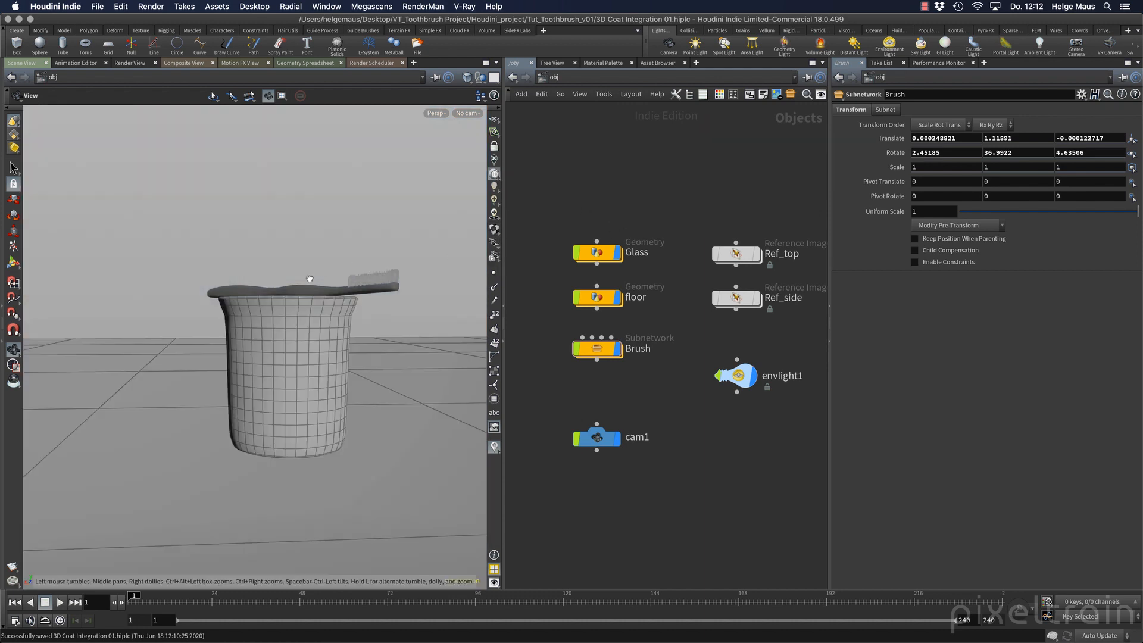
left_click_drag(309, 278, 314, 324)
middle_click_drag(310, 305, 299, 325)
right_click_drag(299, 325, 383, 313)
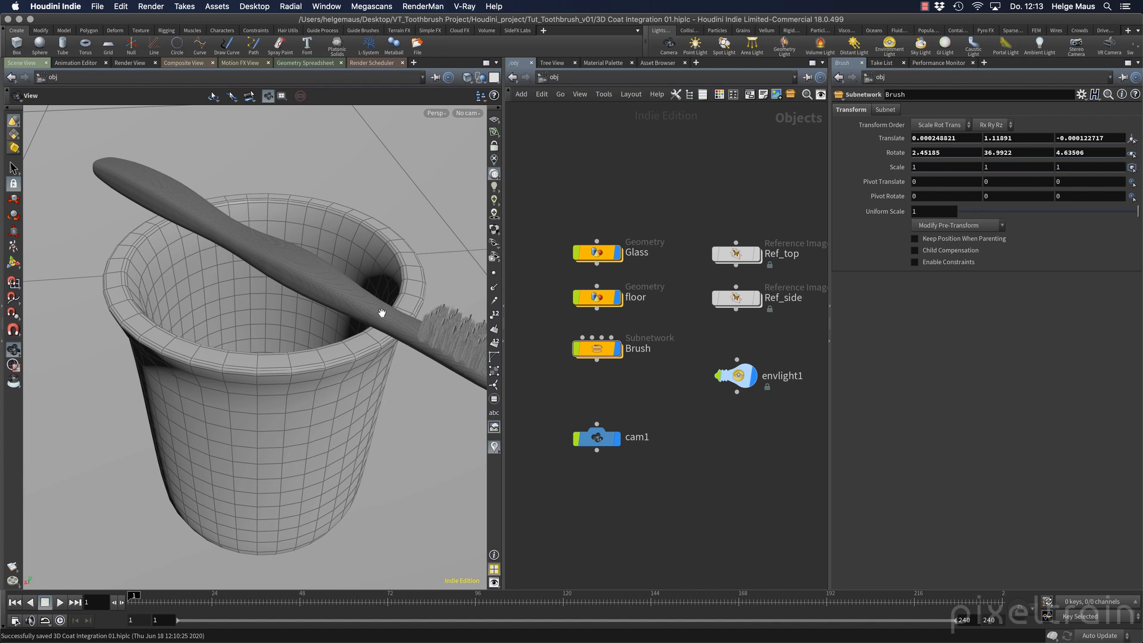
- Open the Brush subnetwork and go into its Brush geometry network
double_click(596, 348)
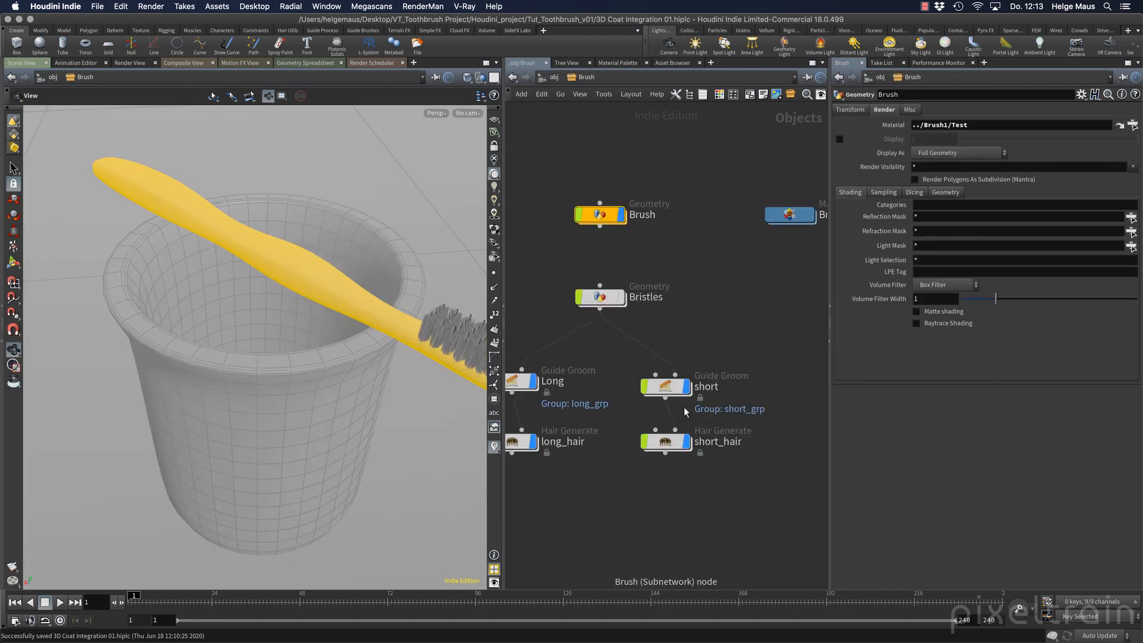
middle_click_drag(722, 287, 756, 279)
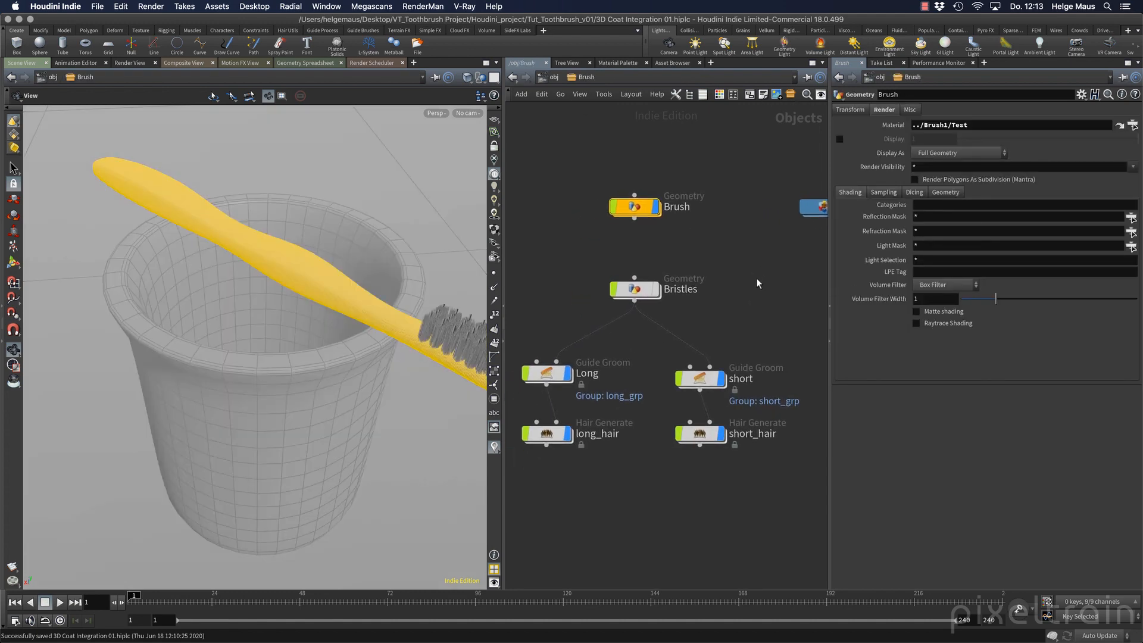
double_click(634, 207)
middle_click_drag(754, 320, 641, 305)
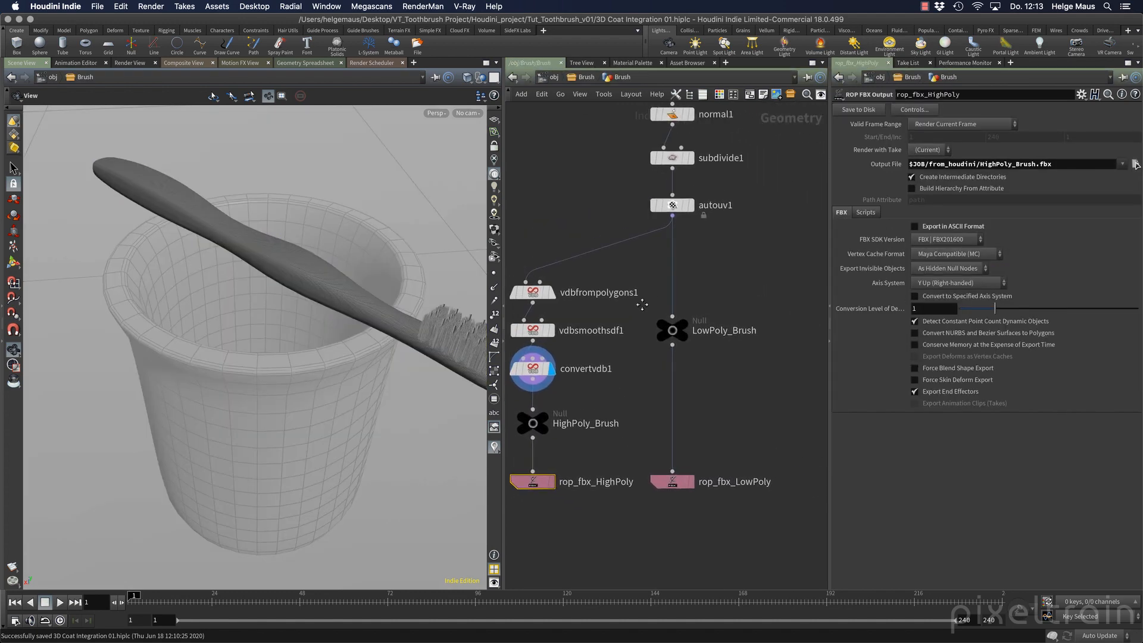
- Examine the node chain down to the FBX outputs and show the settings of rop_fbx_LowPoly
middle_click_drag(737, 275, 726, 370)
left_click_drag(604, 277, 608, 308)
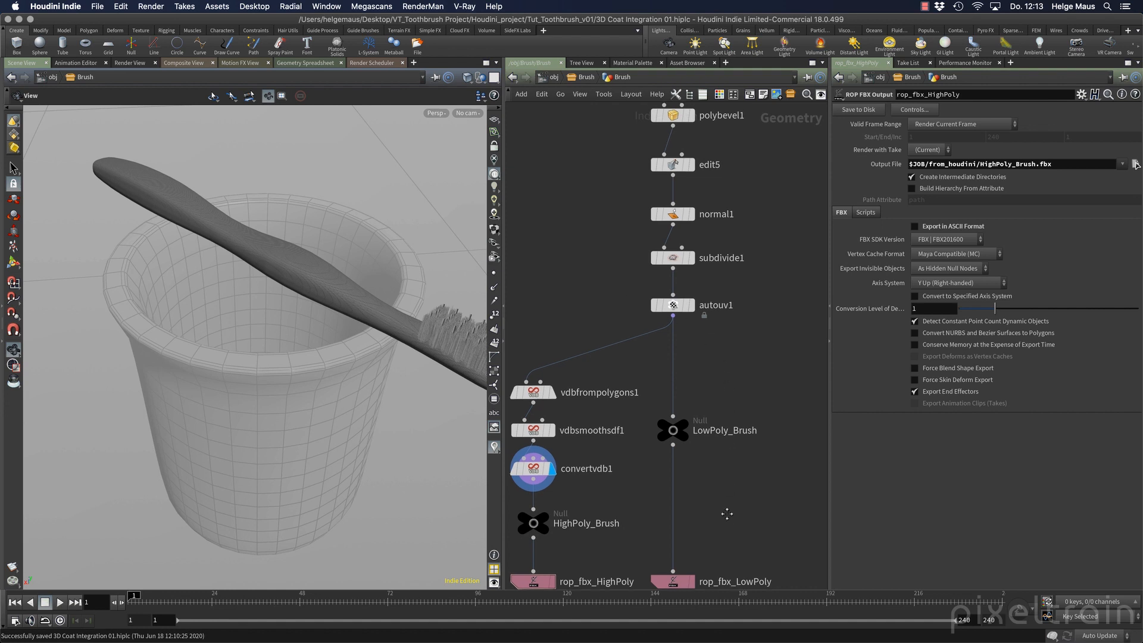
middle_click_drag(724, 510, 716, 331)
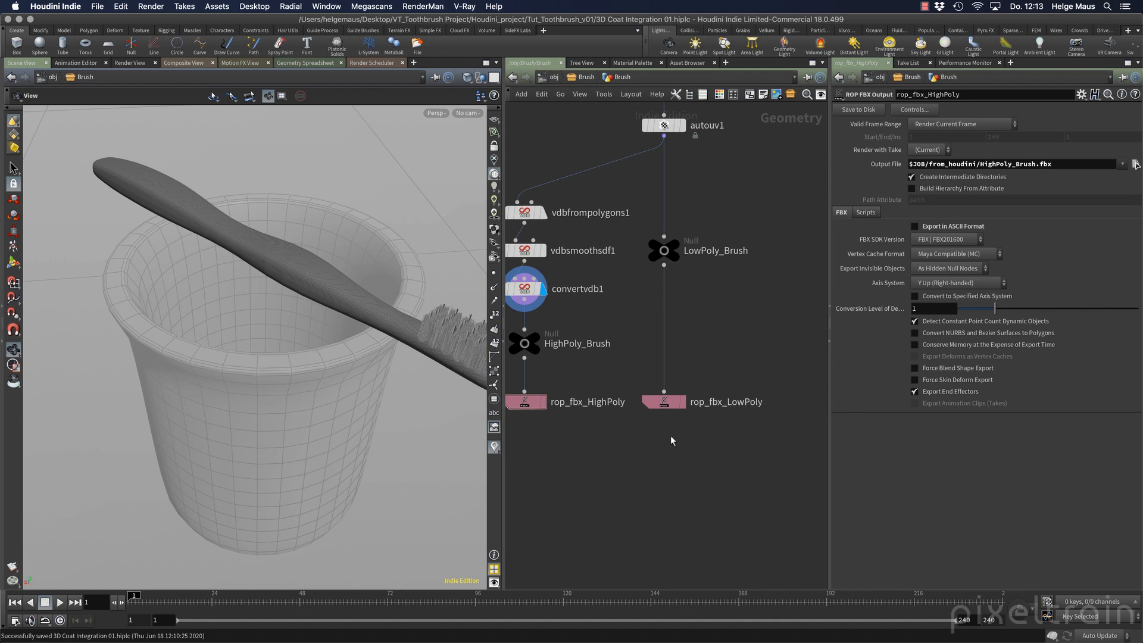
left_click(667, 403)
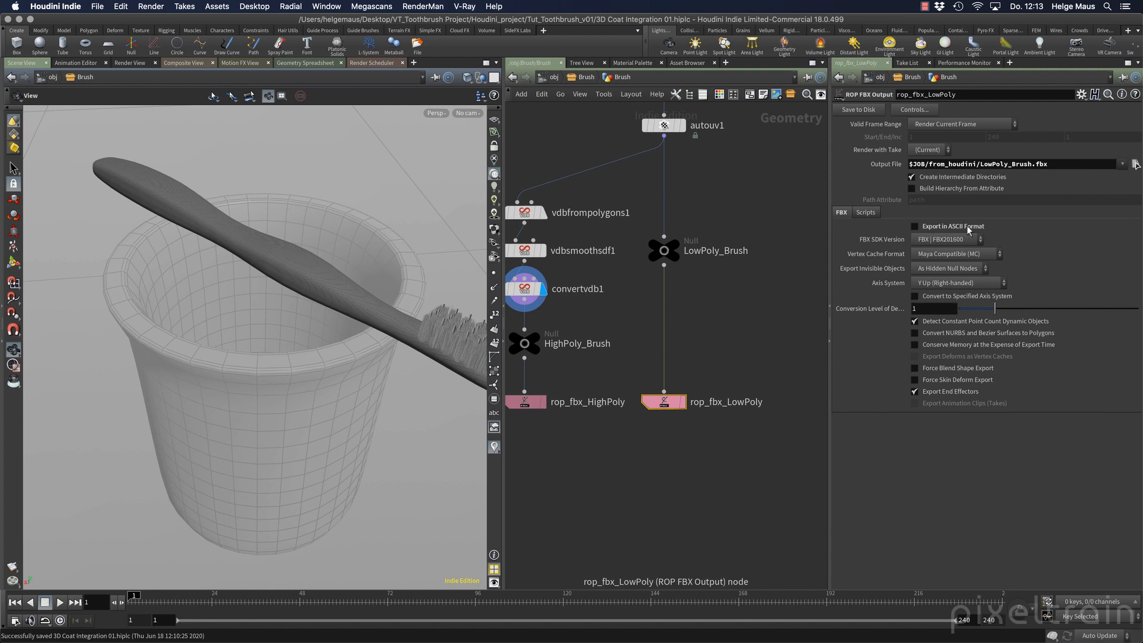
middle_click_drag(674, 344, 755, 372)
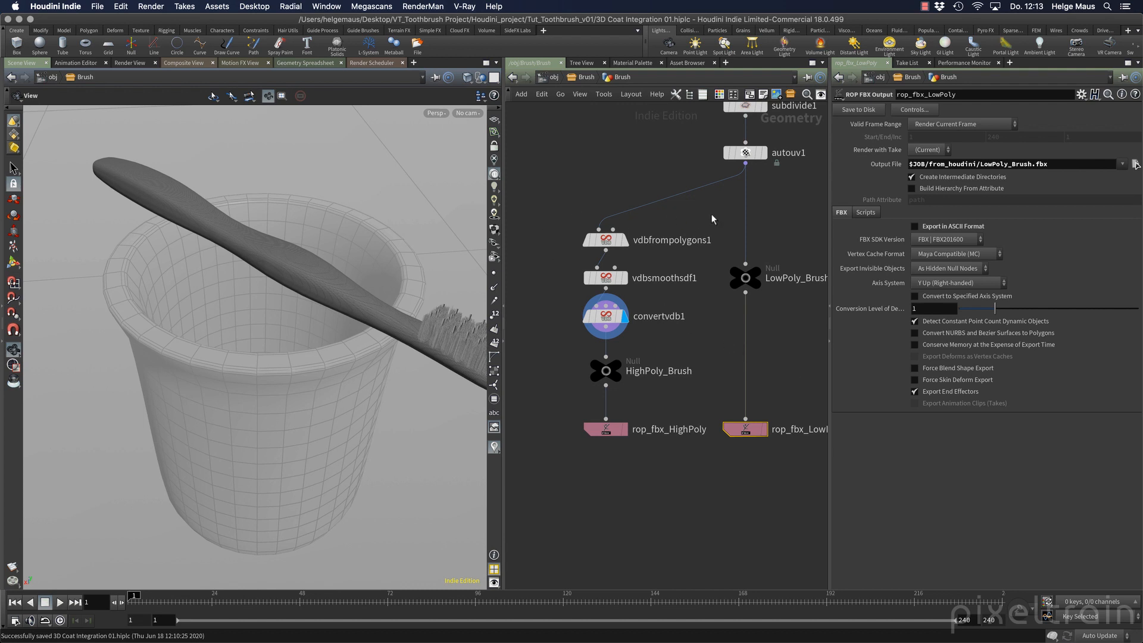
- Display the vdbfrompolygons1, vdbsmoothsdf1 and convertvdb1 nodes in turn to examine how the high-poly brush is built
left_click(626, 242)
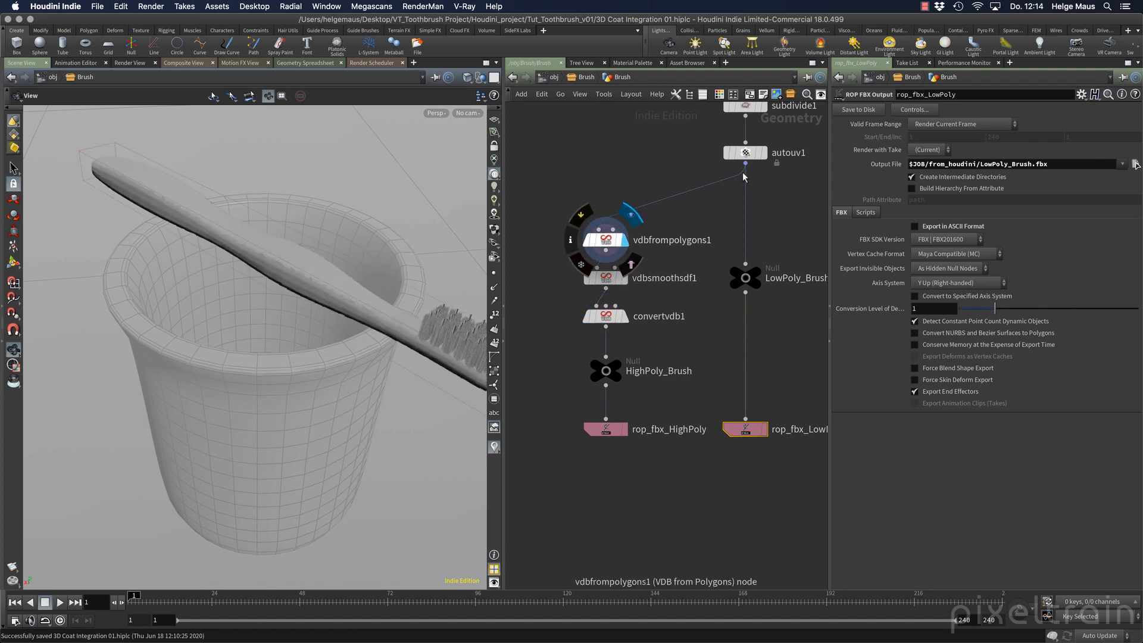
left_click(606, 241)
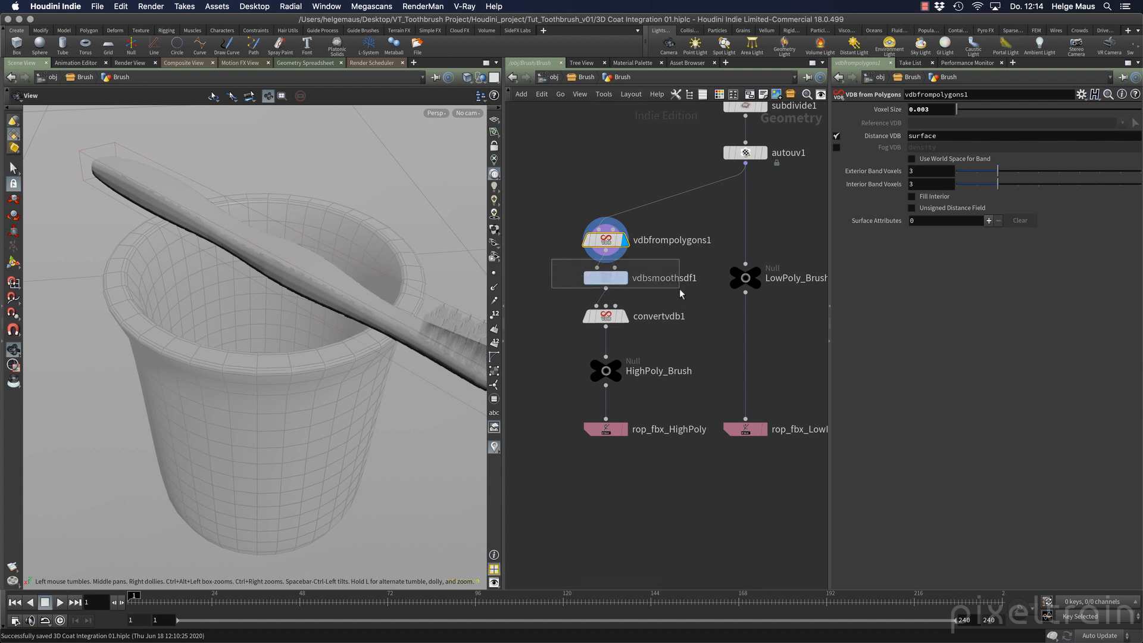
left_click(619, 279)
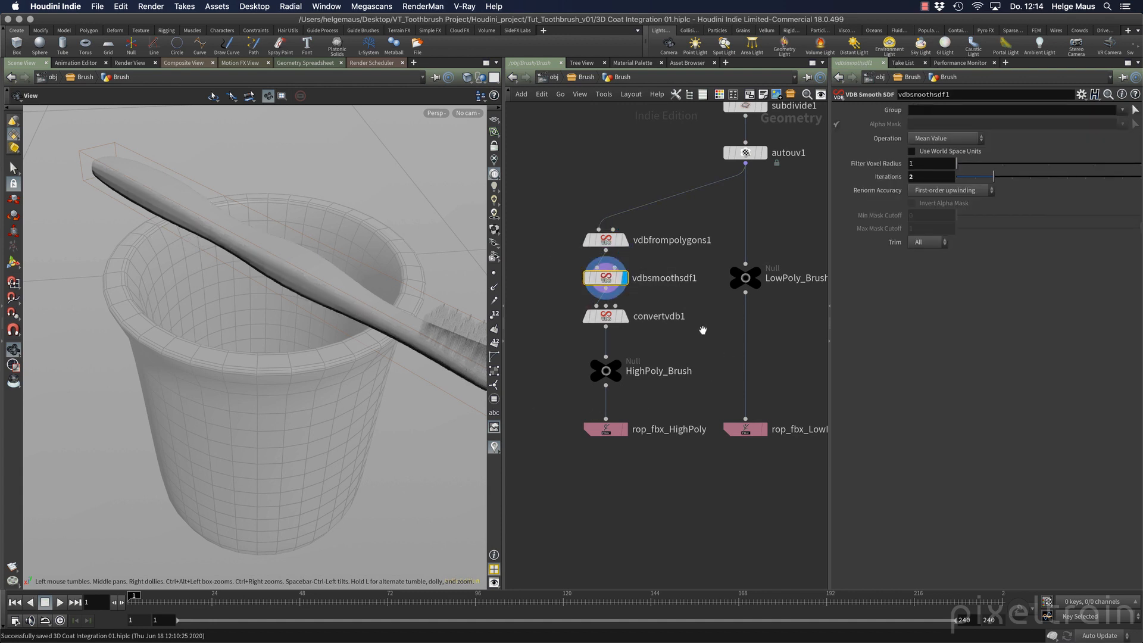
left_click(625, 318)
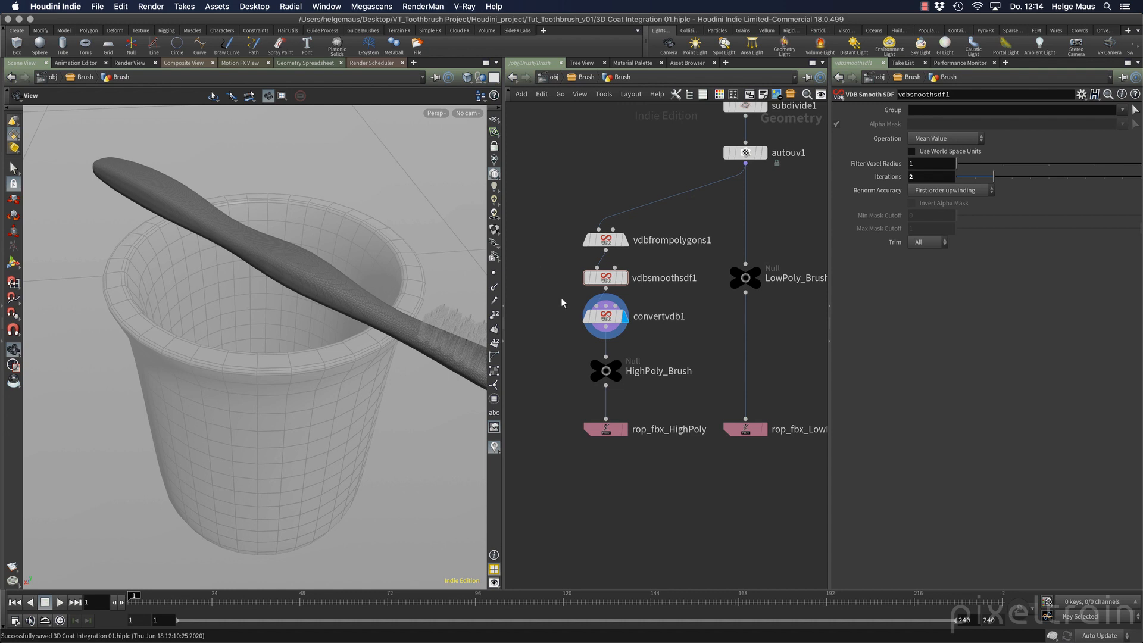
- Make HighPoly_Brush the displayed node and show the settings of the rop_fbx_HighPoly output
mouse_move(607, 372)
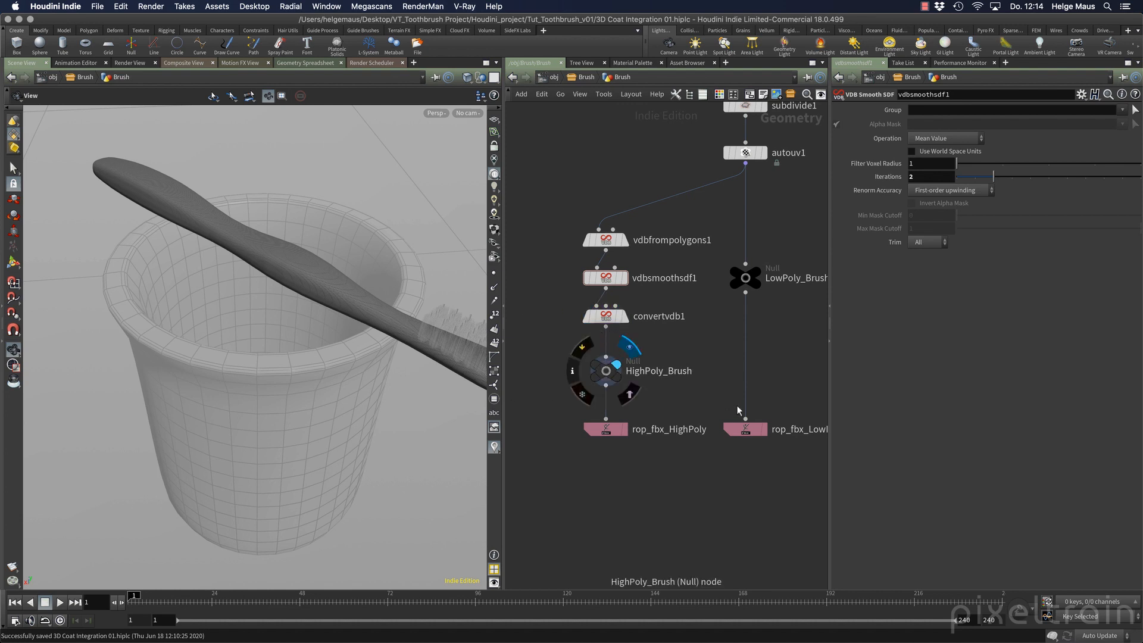
middle_click(607, 374)
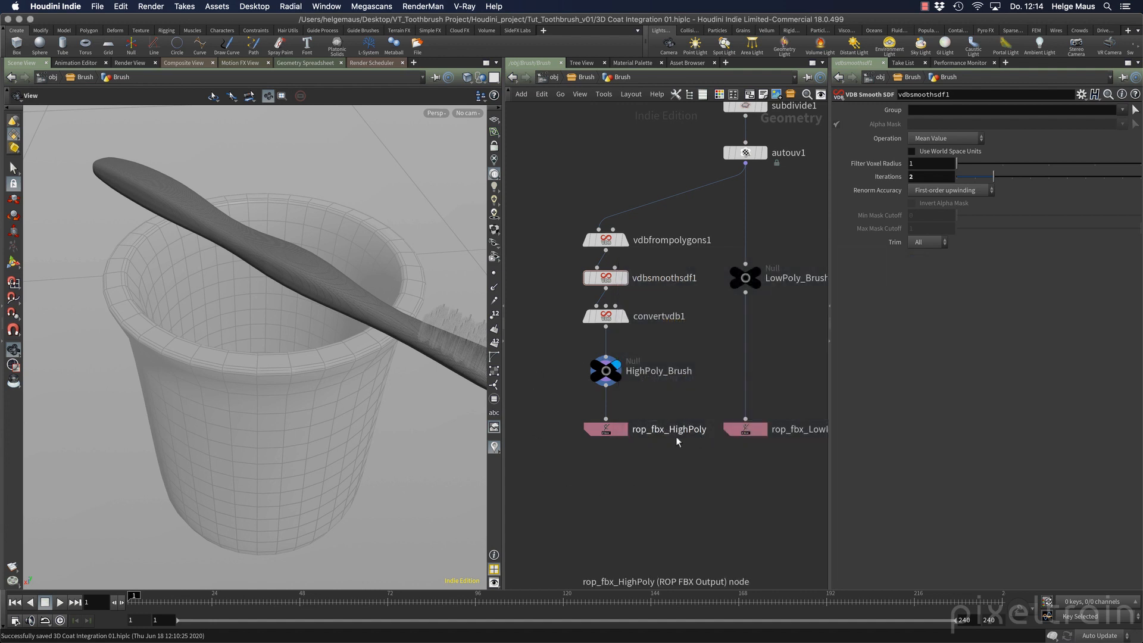
left_click(612, 430)
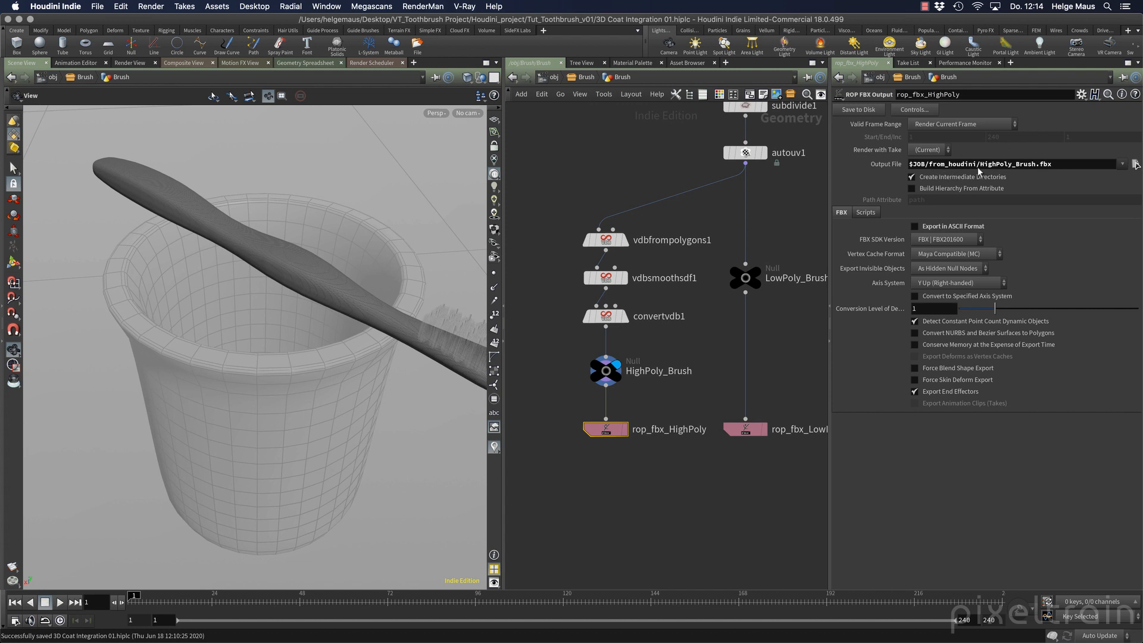
- Switch to 3DCoat
mouse_move(493, 629)
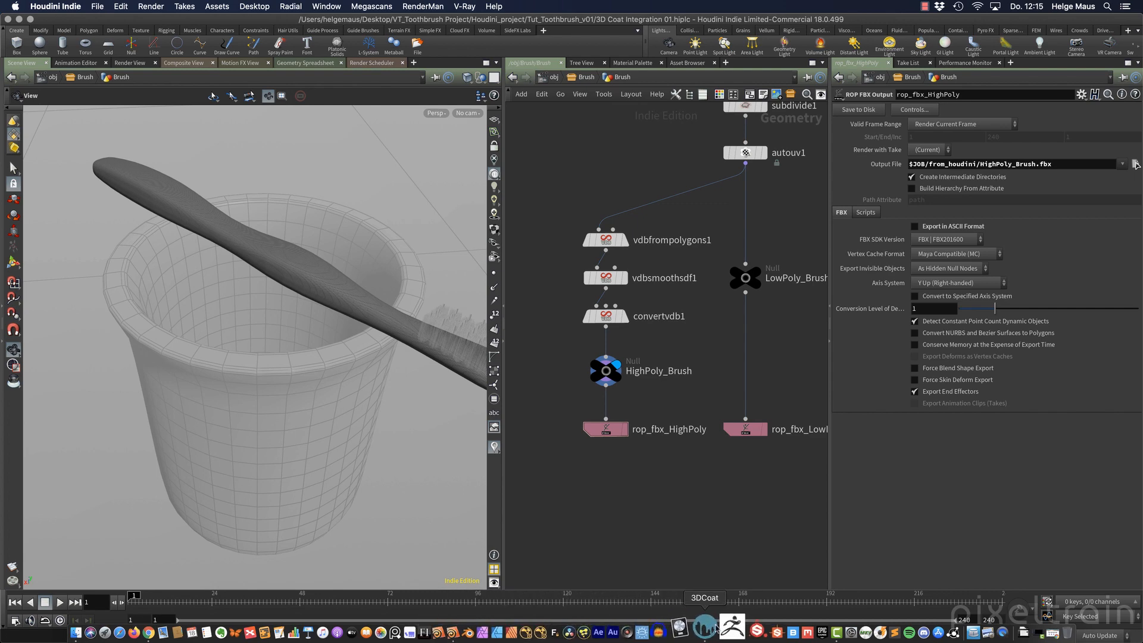
left_click(709, 626)
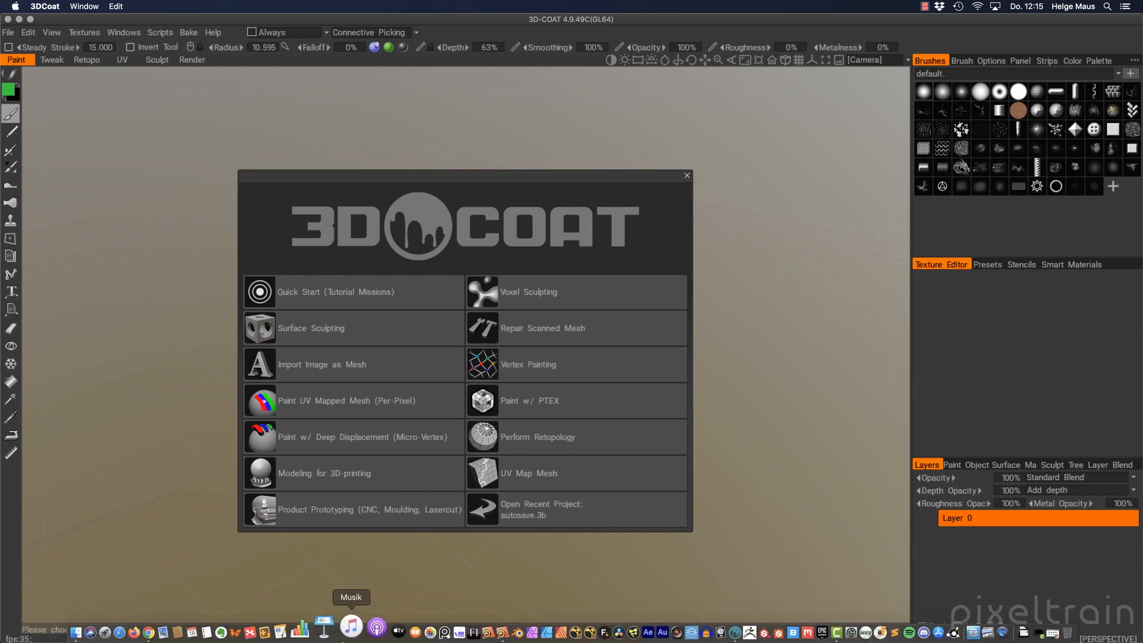
- Switch to Chrome and review the license options on the 3dcoat.com buy page, highlighting the "All licenses are permanent" line
left_click(178, 628)
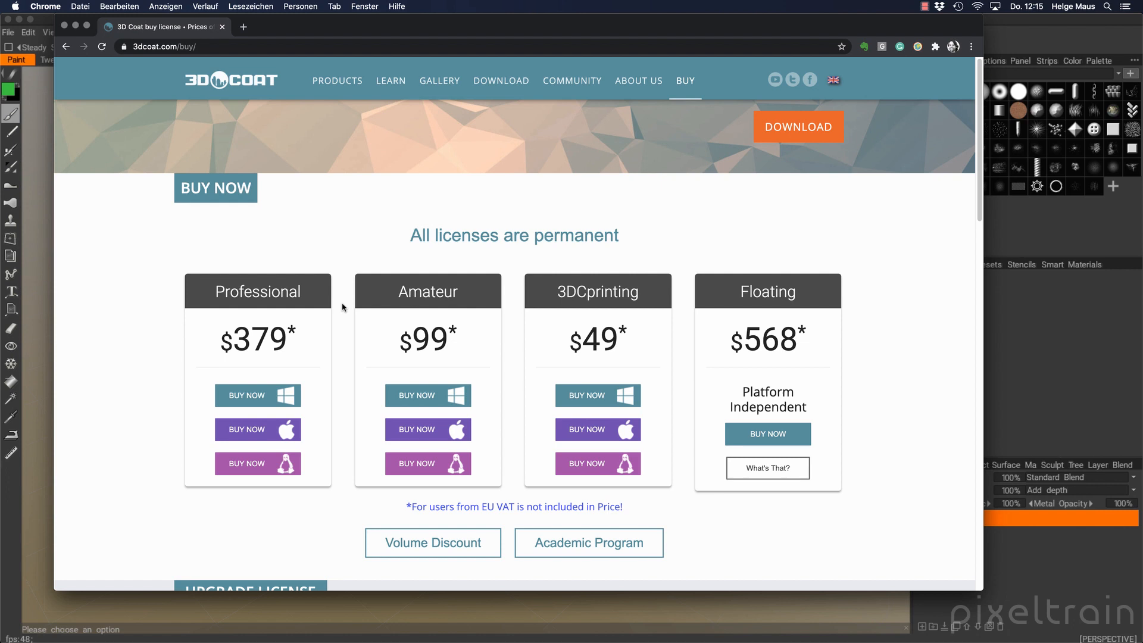
left_click_drag(411, 237, 630, 246)
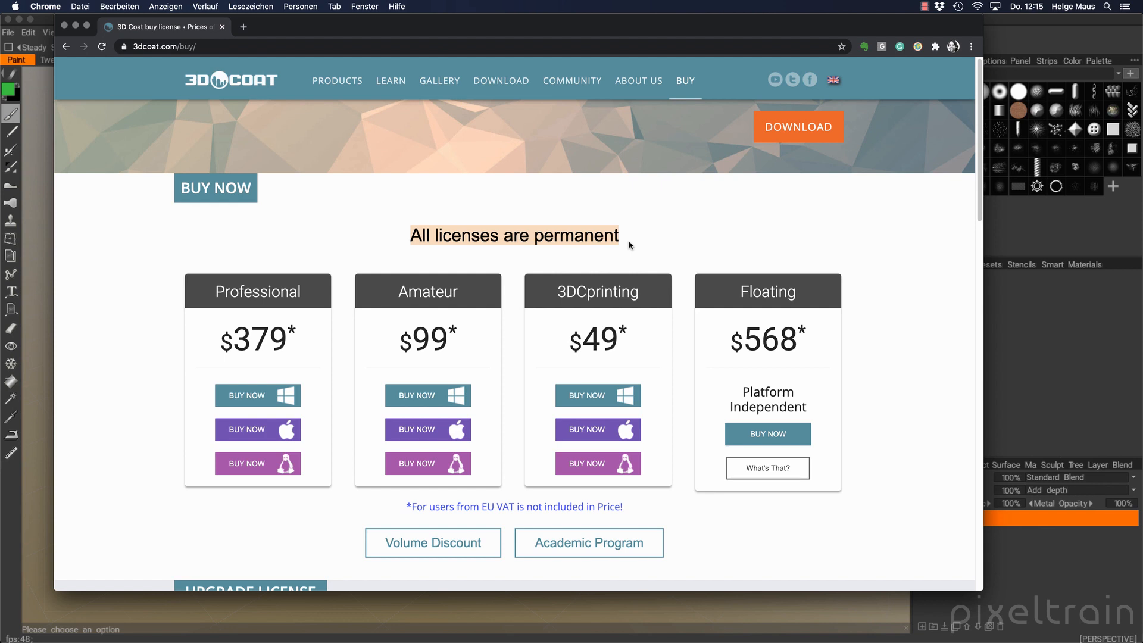
- Open the Products page of the 3DCoat website and read through its texturing, sculpting, retopology and UV mapping features
left_click(352, 81)
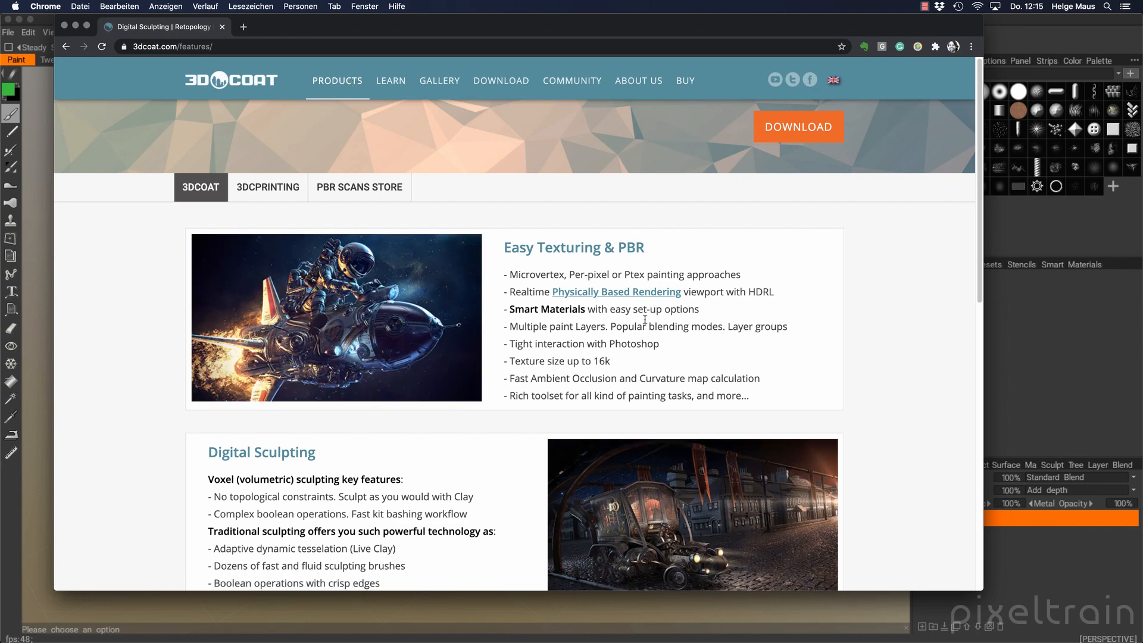
scroll(592, 251, "down", 2)
scroll(509, 354, "down", 6)
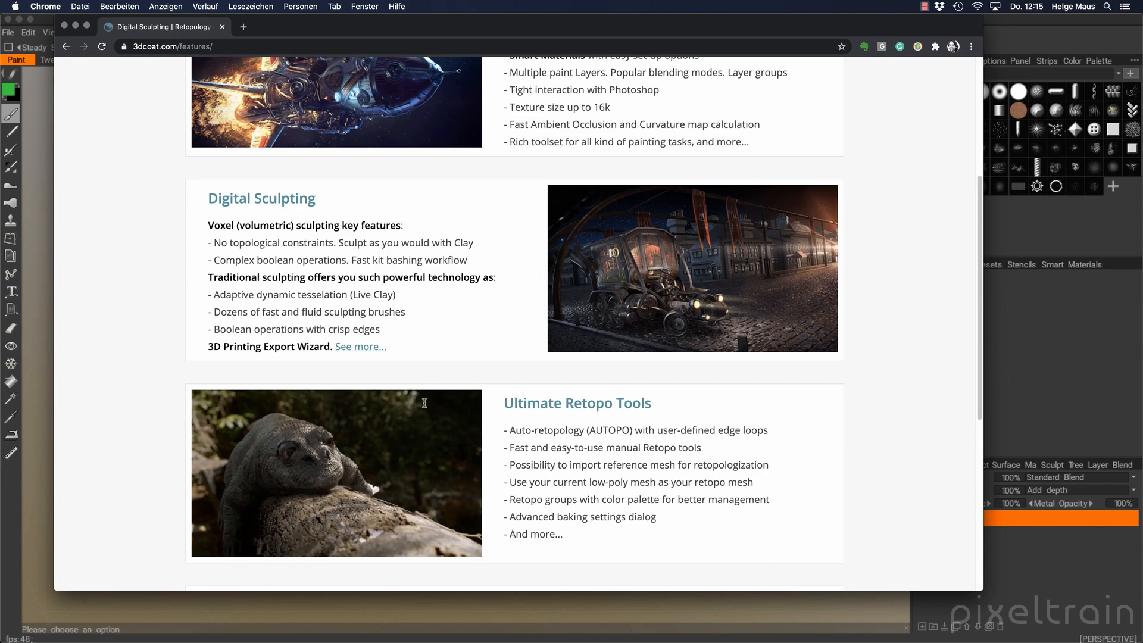
scroll(372, 383, "down", 5)
scroll(370, 384, "down", 1)
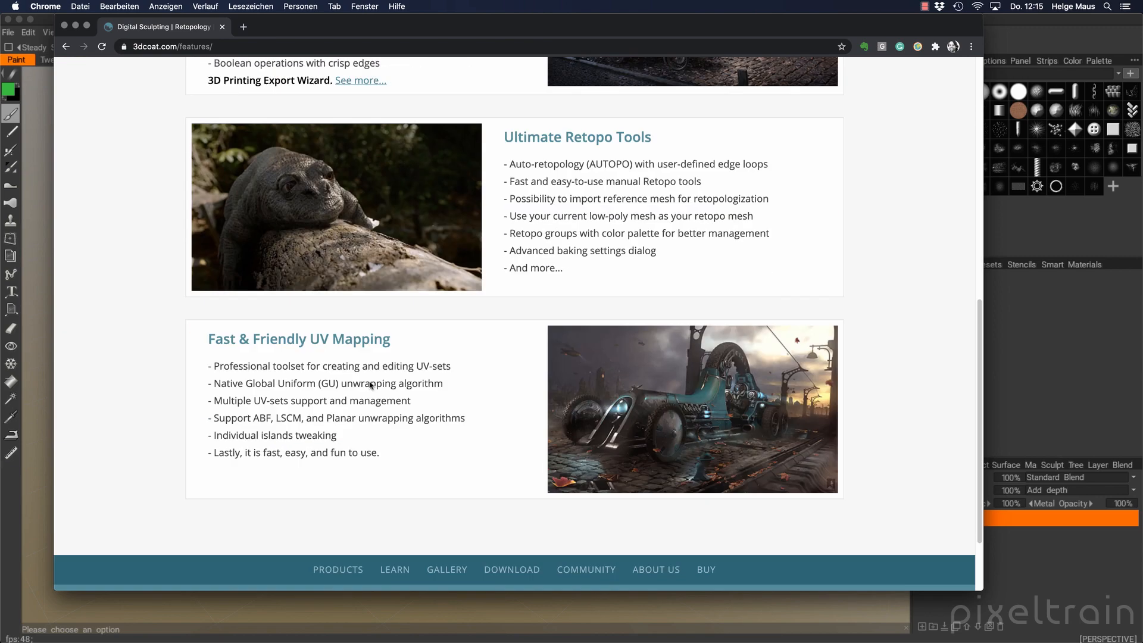
scroll(369, 384, "up", 12)
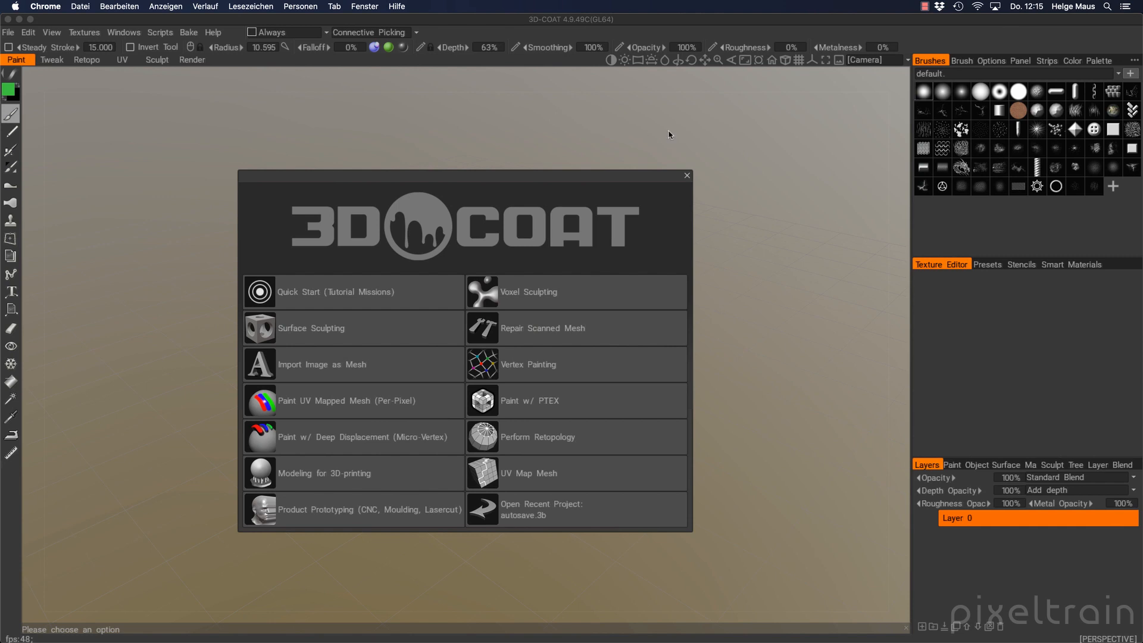
- Return to 3DCoat and close its start dialog without choosing an option
left_click(720, 35)
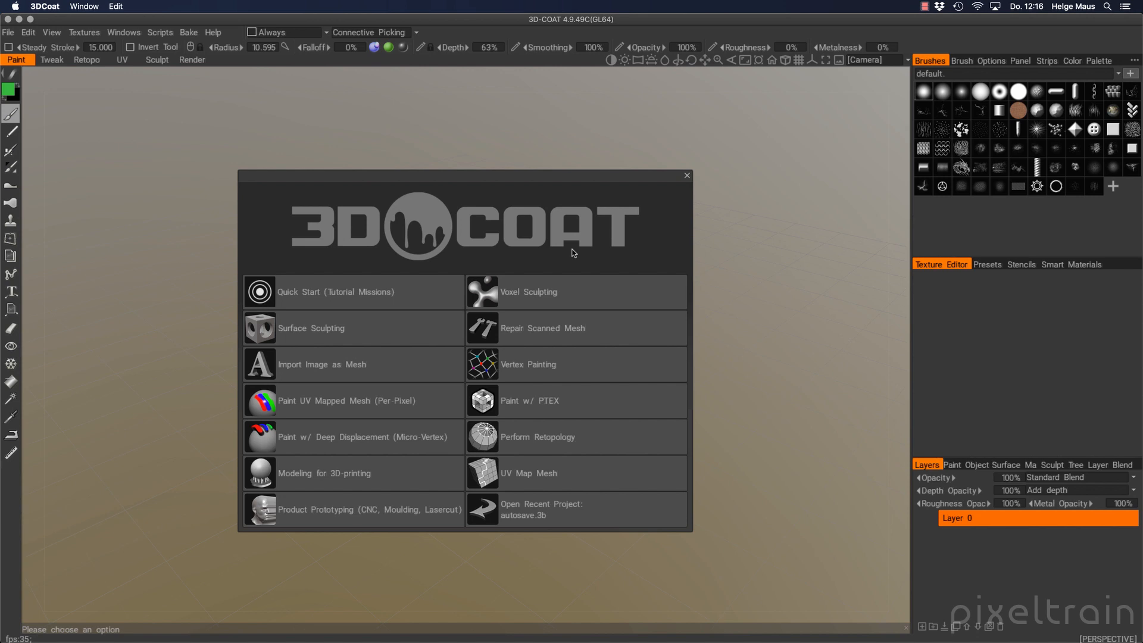
left_click(687, 175)
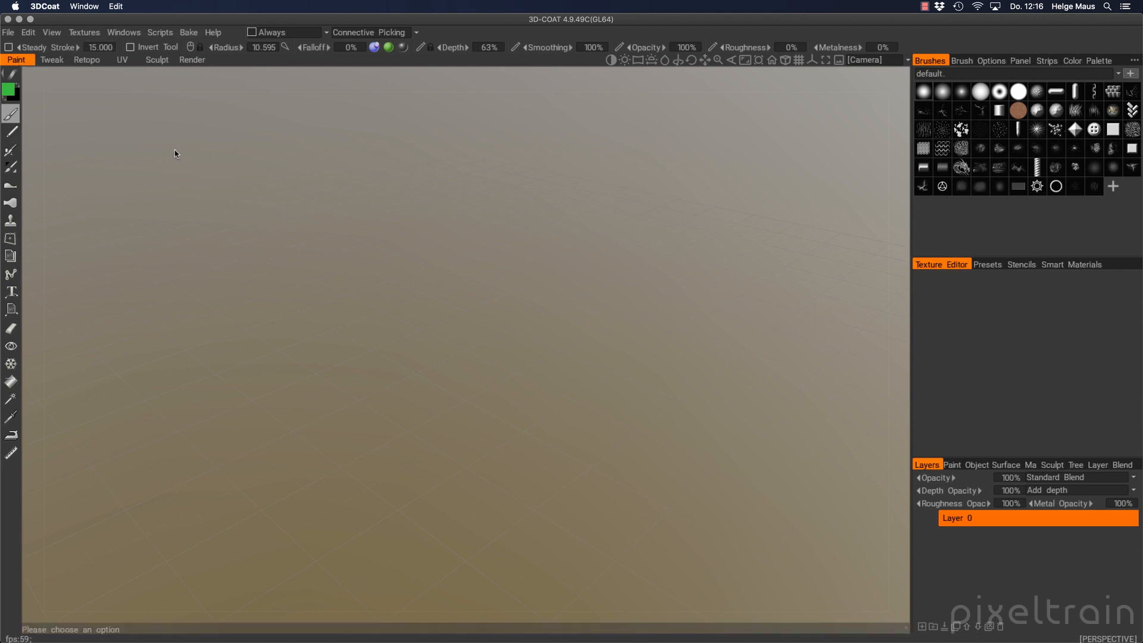
- Look through the Tweak, Retopo and UV workspaces, switch to the Sculpt workspace and review its tool list
left_click(50, 60)
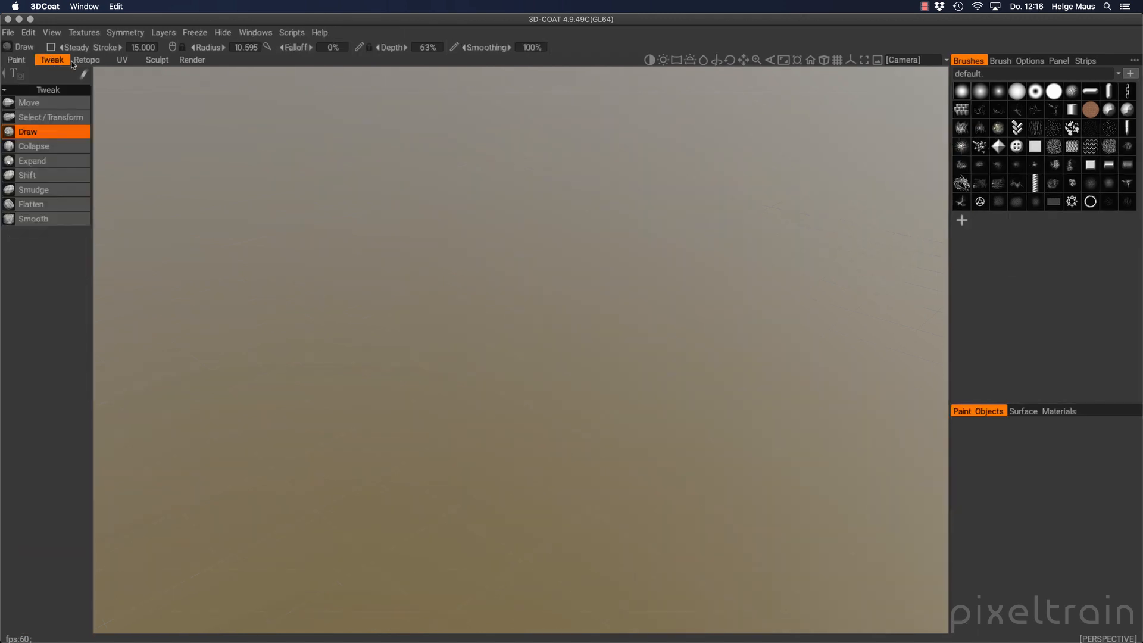
left_click(83, 60)
left_click(121, 61)
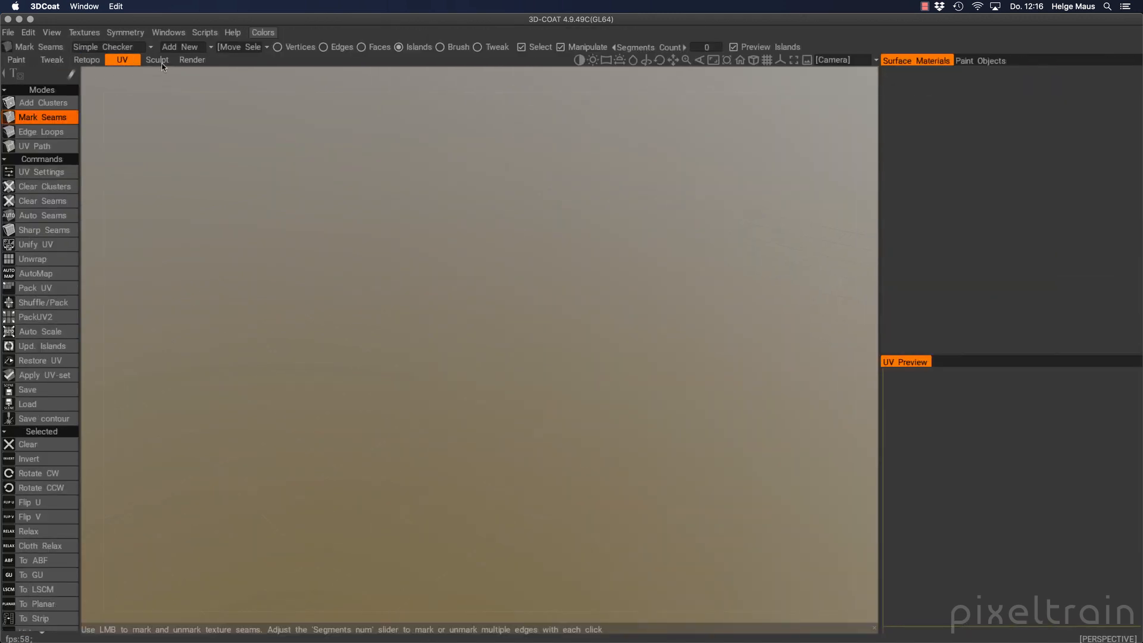
left_click(161, 64)
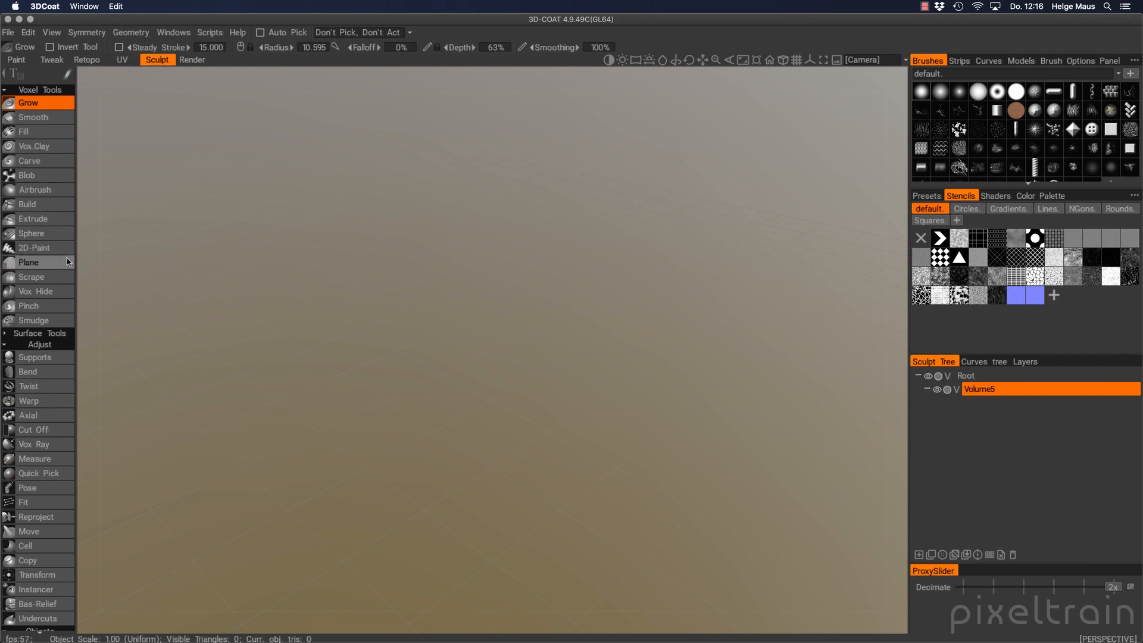
scroll(67, 260, "down", 5)
scroll(67, 260, "up", 5)
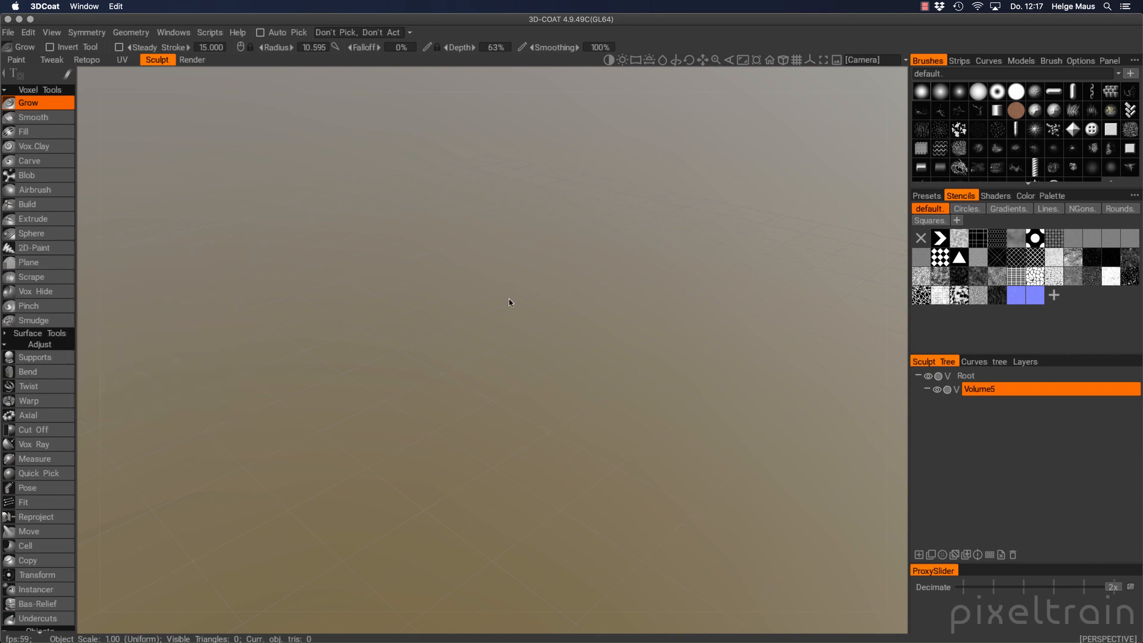
- Activate the Primitives tool from QuickAccess and examine the sphere primitive's preview up close
key("space")
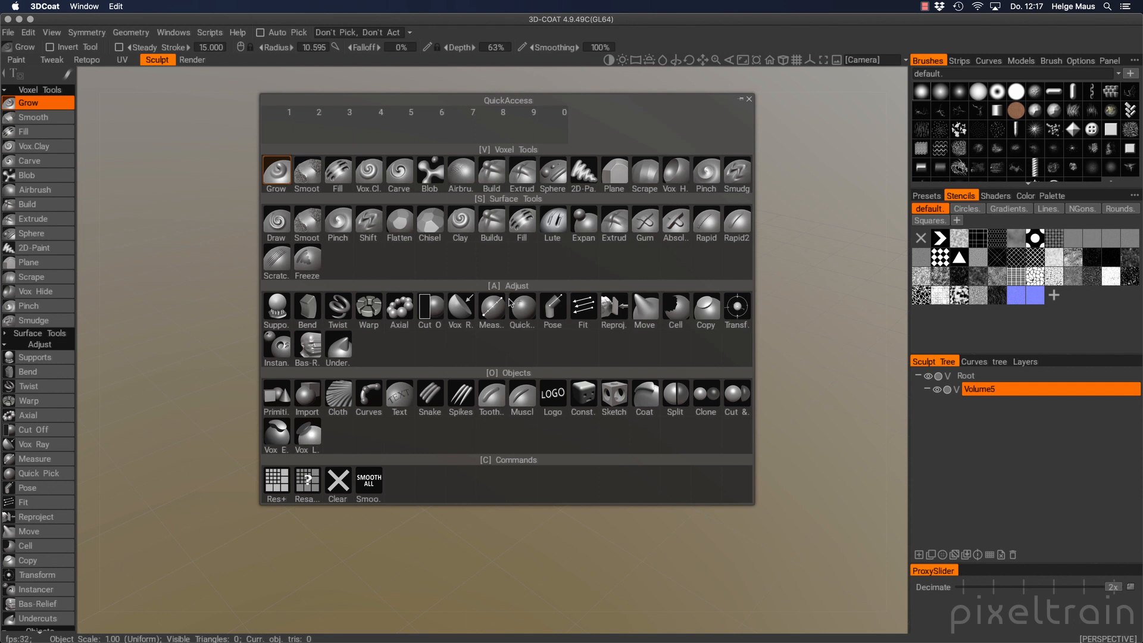
left_click(276, 393)
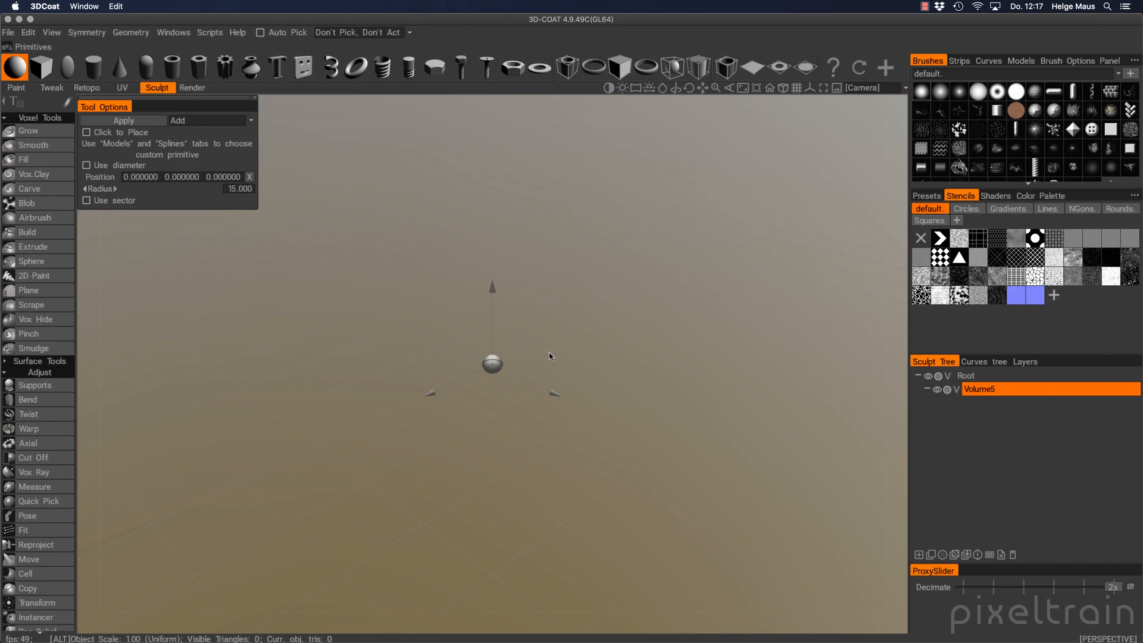
mouse_move(554, 357)
left_mouse_down("alt")
mouse_move(607, 317)
mouse_move(534, 351)
left_mouse_up("alt")
right_click_drag(520, 355, 608, 353, "alt")
middle_click_drag(608, 352, 638, 350, "alt")
mouse_move(619, 352)
left_mouse_down("alt")
mouse_move(687, 330)
mouse_move(626, 346)
left_mouse_up("alt")
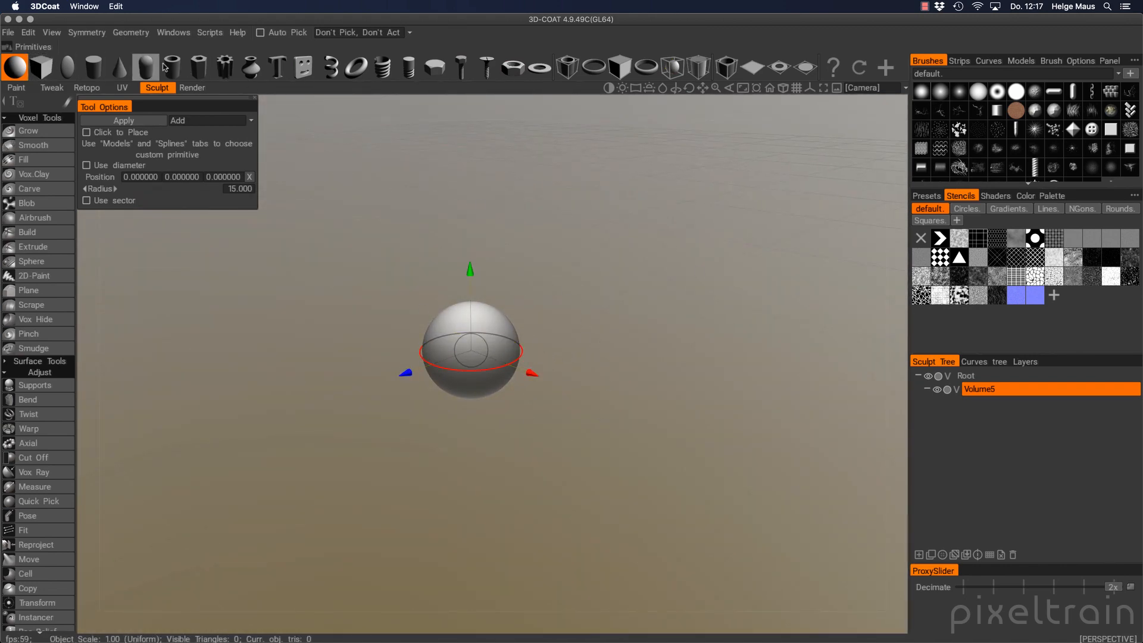
- Preview the ellipsoid, cube and other primitives, and choose the capsule as the shape to place
left_click(119, 66)
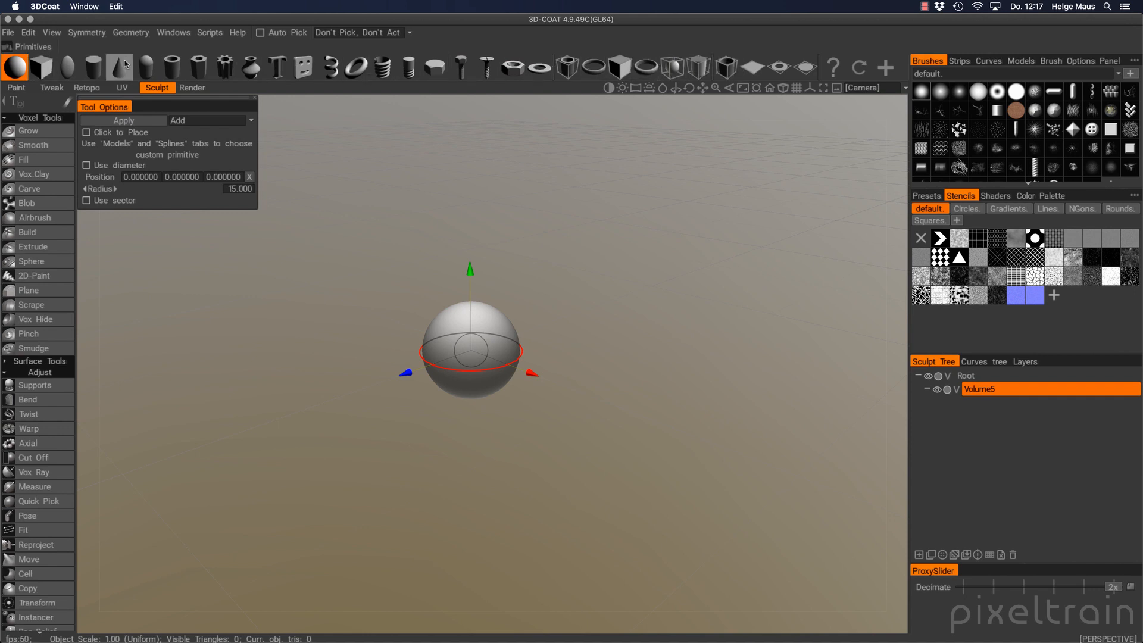
left_click(145, 65)
left_click(68, 66)
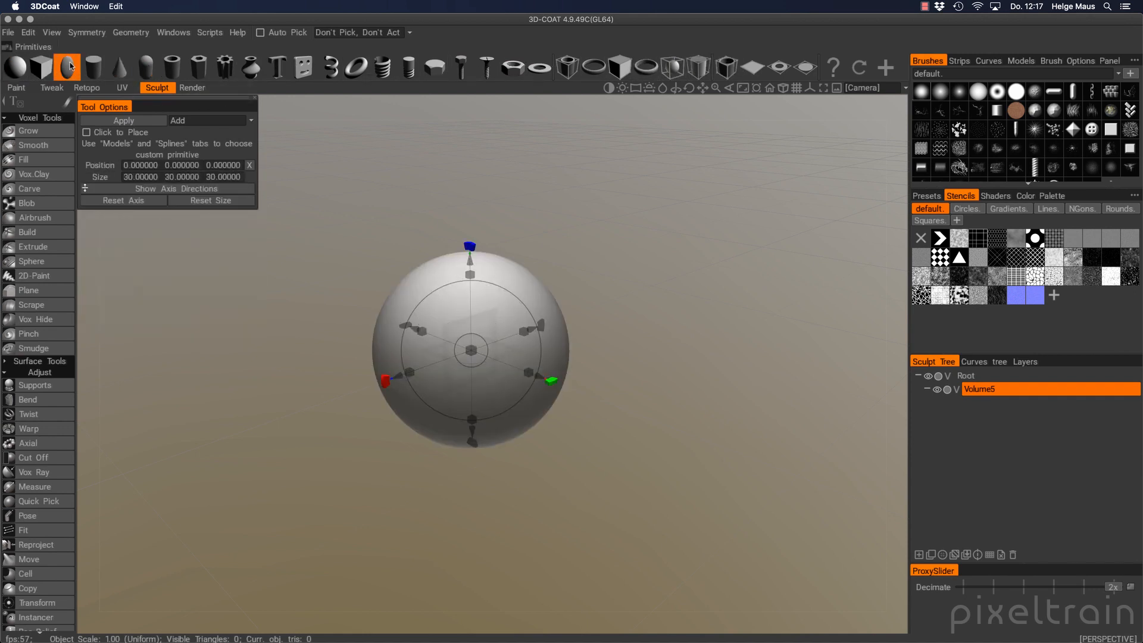
left_click(40, 69)
left_click(172, 67)
left_click(145, 67)
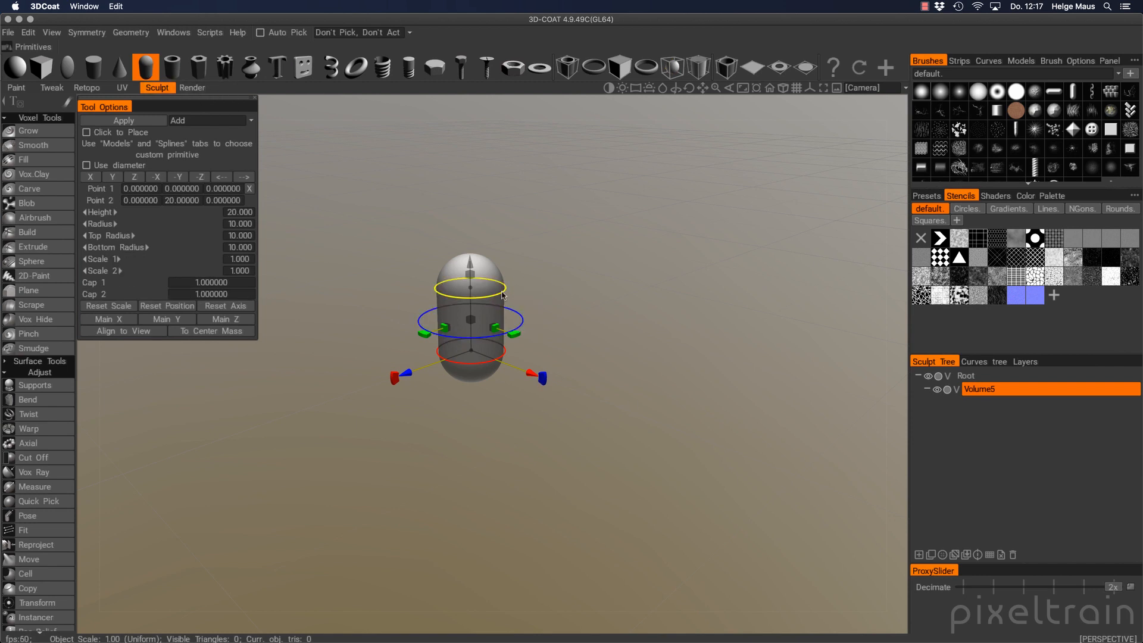
- Shape the capsule preview by widening its top radius to about 18.8 and stretching its upper cap
left_click_drag(502, 292, 525, 291)
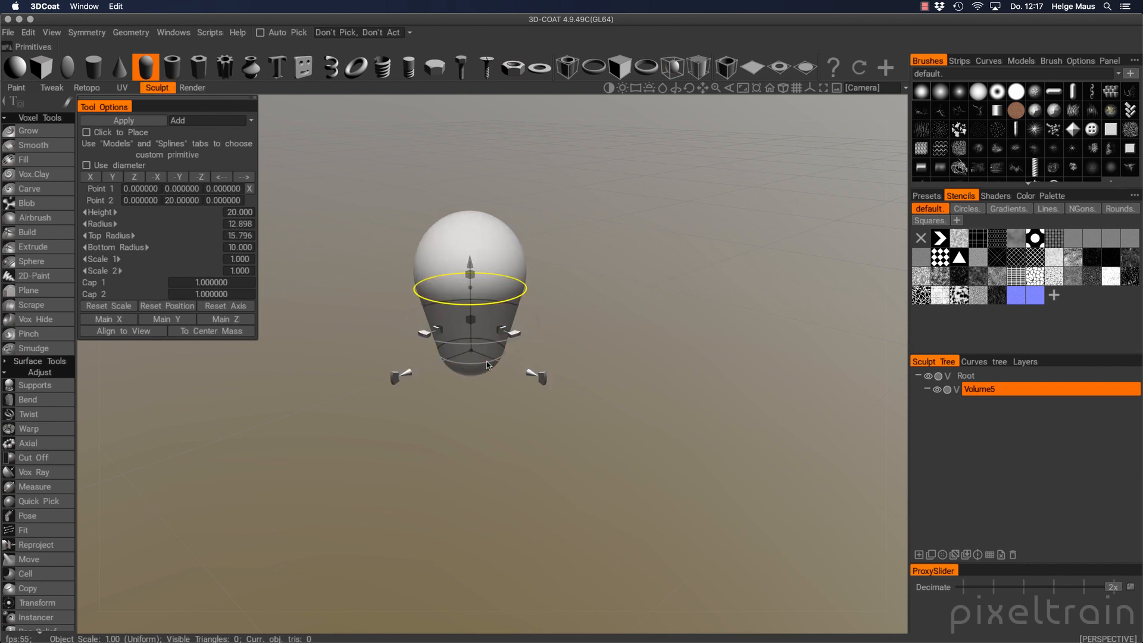
left_click_drag(473, 362, 513, 364)
mouse_move(471, 277)
left_mouse_down()
mouse_move(478, 243)
mouse_move(471, 274)
left_mouse_up()
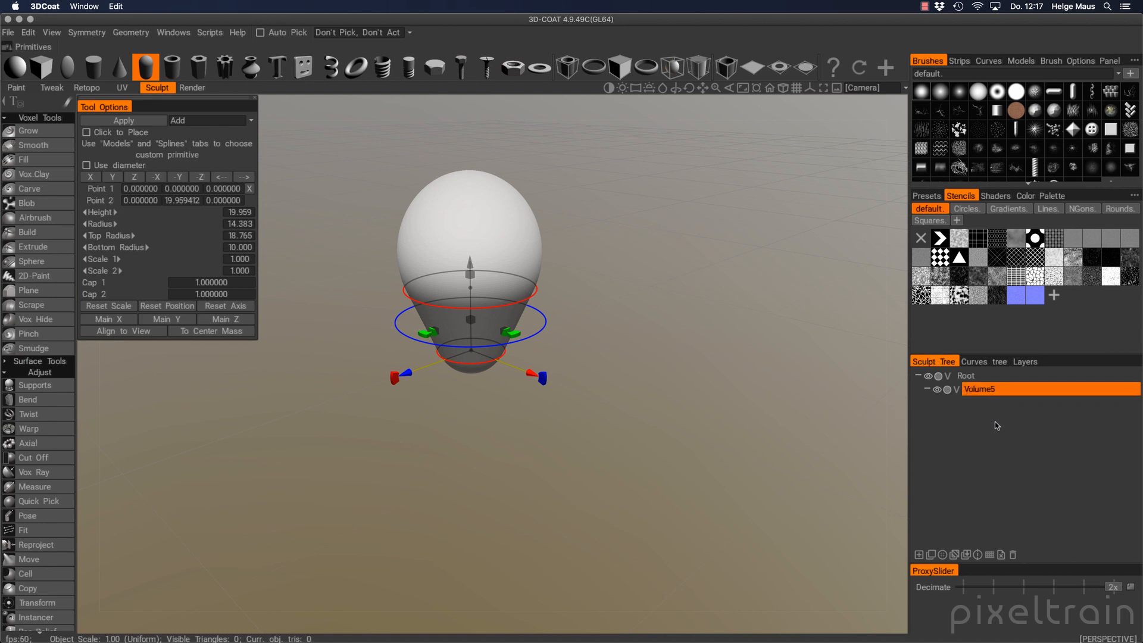
- Rename the sculpt volume to Shape and add the capsule to it with the Add operation
double_click(985, 391)
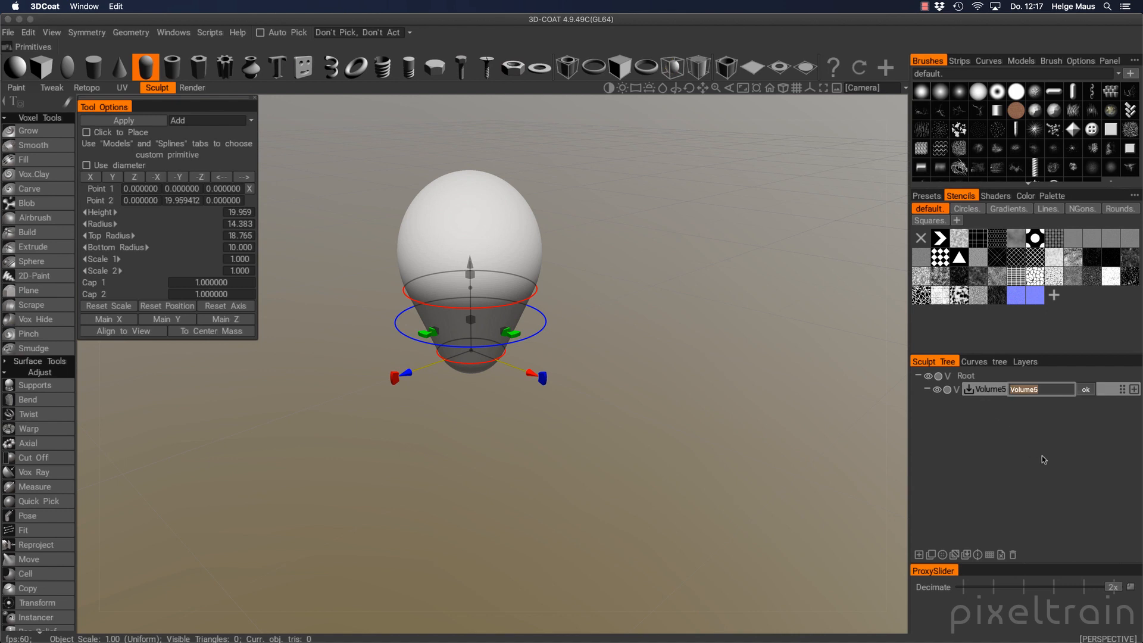
type("Shape")
key("Return")
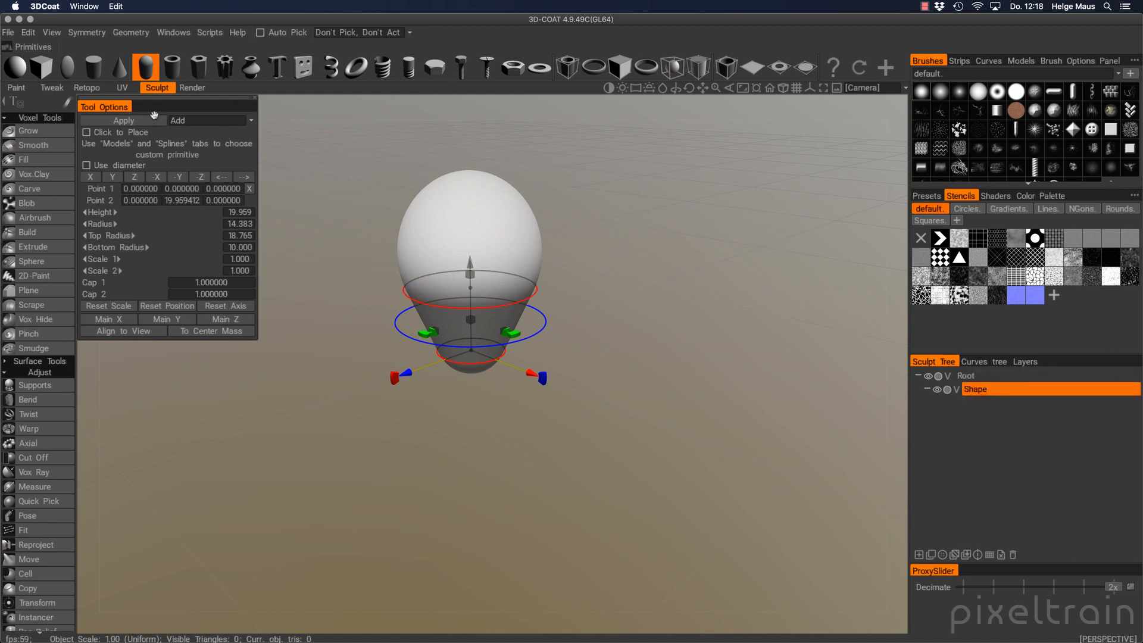
left_click(246, 121)
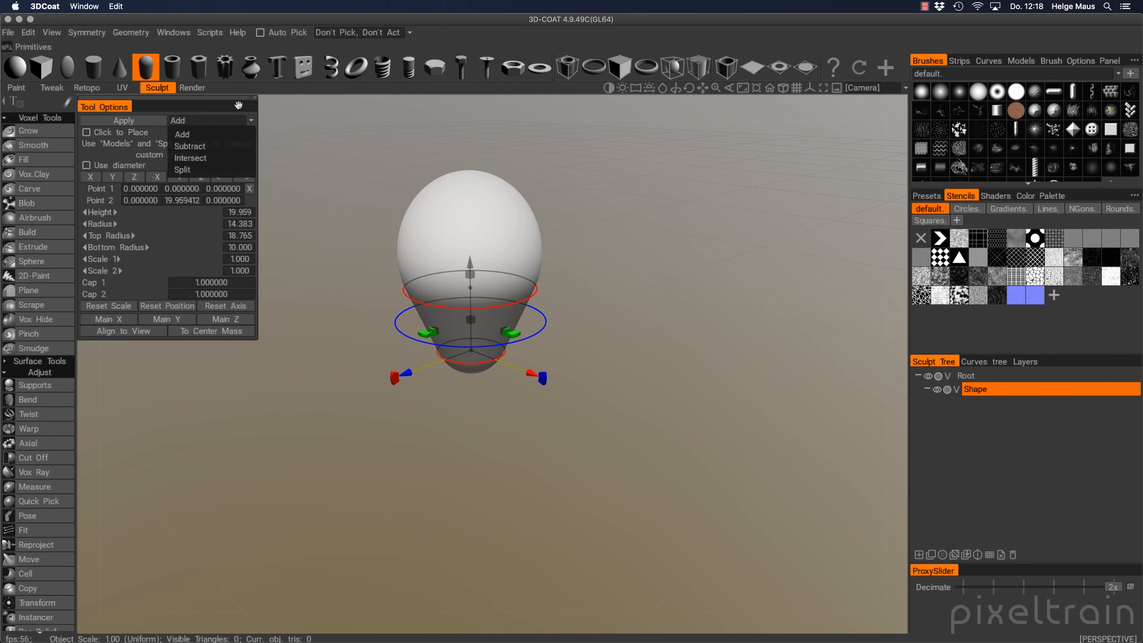
left_click(132, 121)
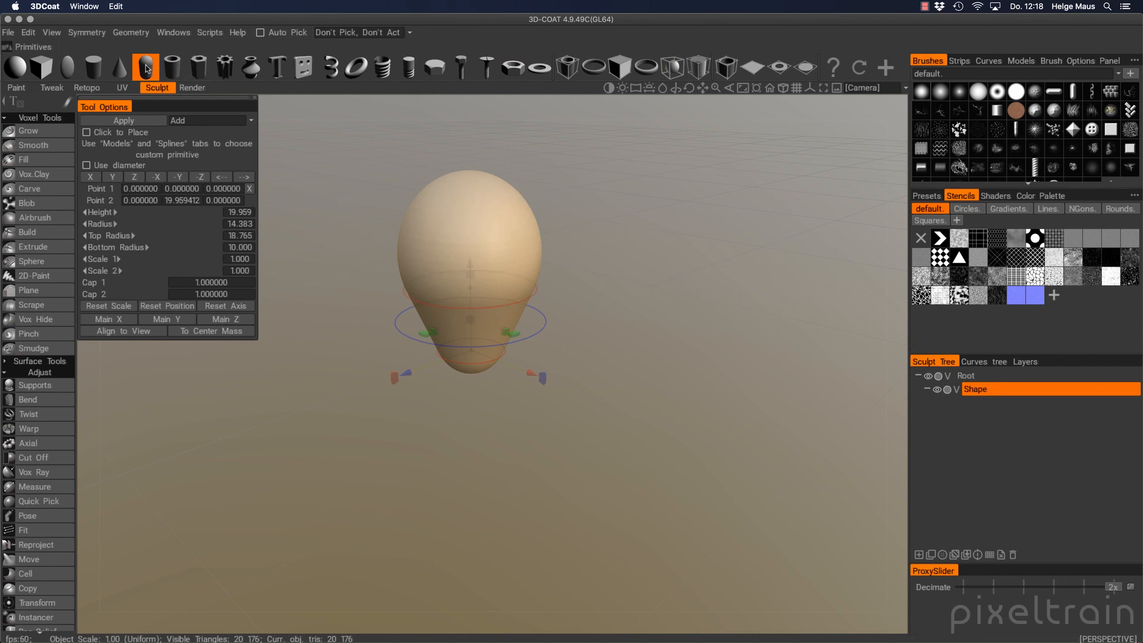
- Switch to the sphere primitive, radius 15, and raise it to about Y 51.4 so it overlaps the capsule's upper end
left_click_drag(528, 373, 690, 457)
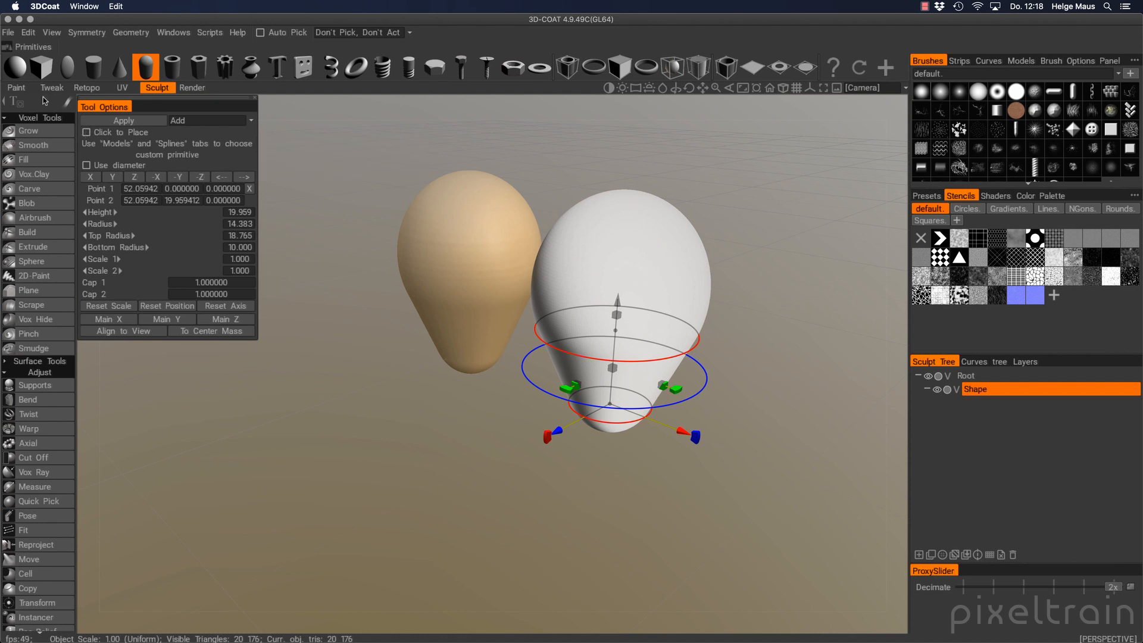
left_click(14, 67)
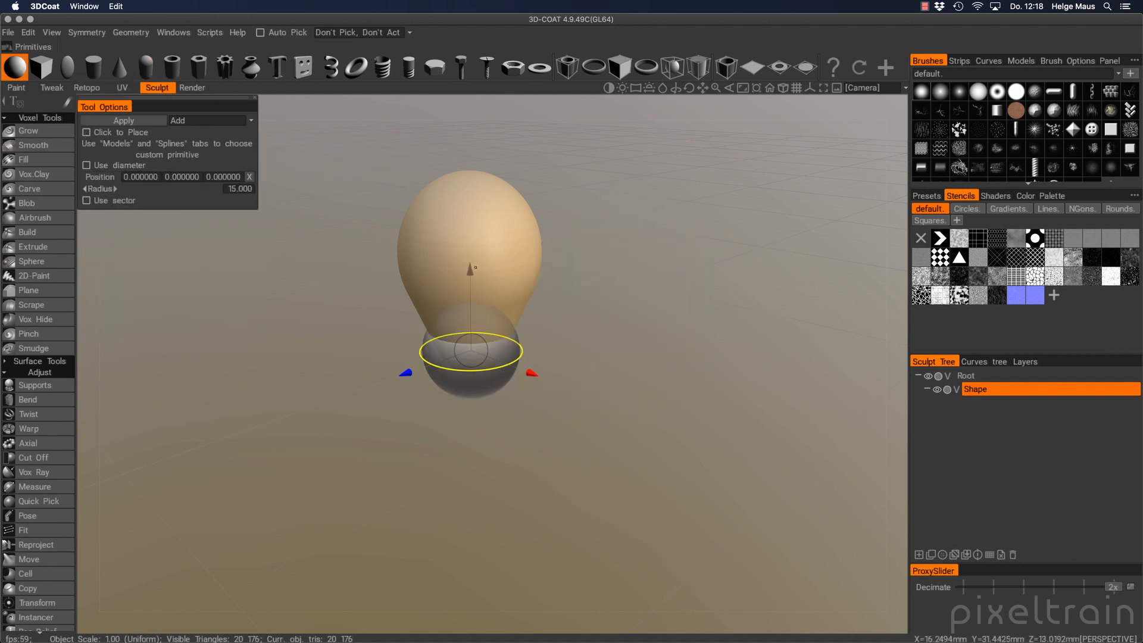
left_click_drag(470, 269, 505, 88)
middle_click_drag(528, 216, 531, 283, "alt")
right_click_drag(530, 284, 536, 281, "alt")
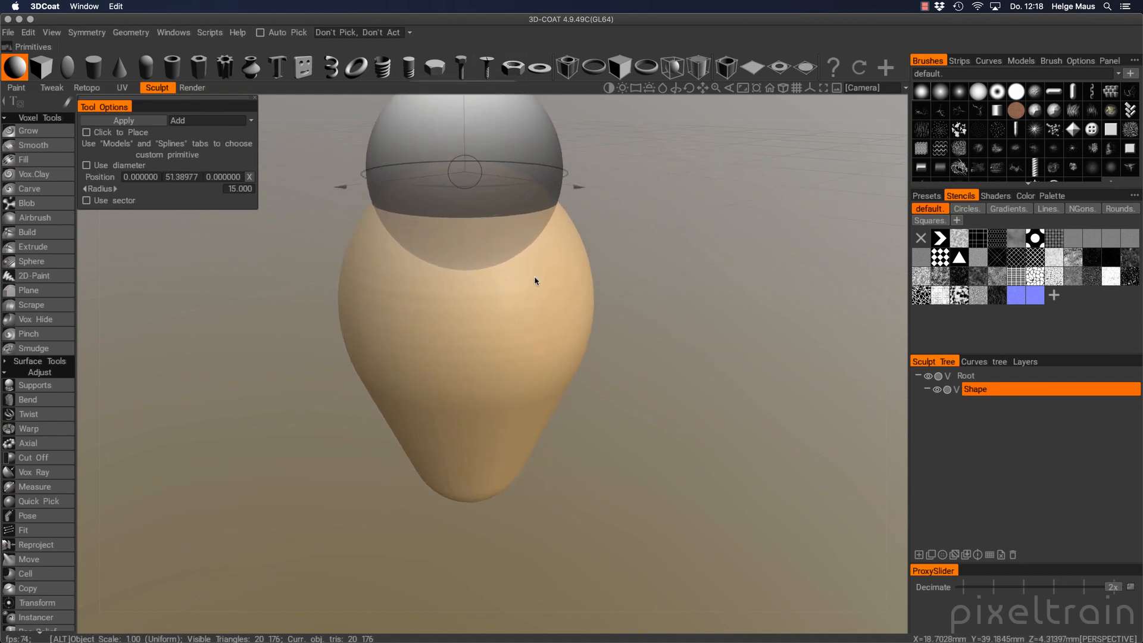
left_click_drag(535, 280, 505, 278, "alt")
middle_click_drag(505, 278, 513, 335, "alt")
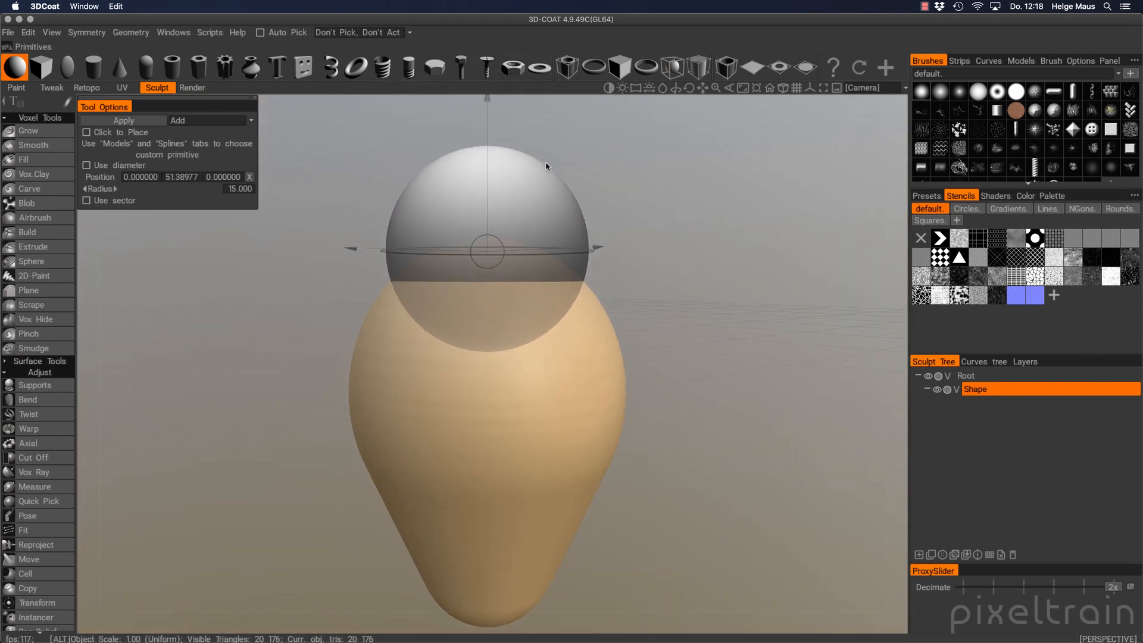
mouse_move(559, 252)
left_mouse_down()
mouse_move(539, 251)
mouse_move(558, 252)
left_mouse_up()
key("super+z")
left_click_drag(705, 273, 661, 306, "alt")
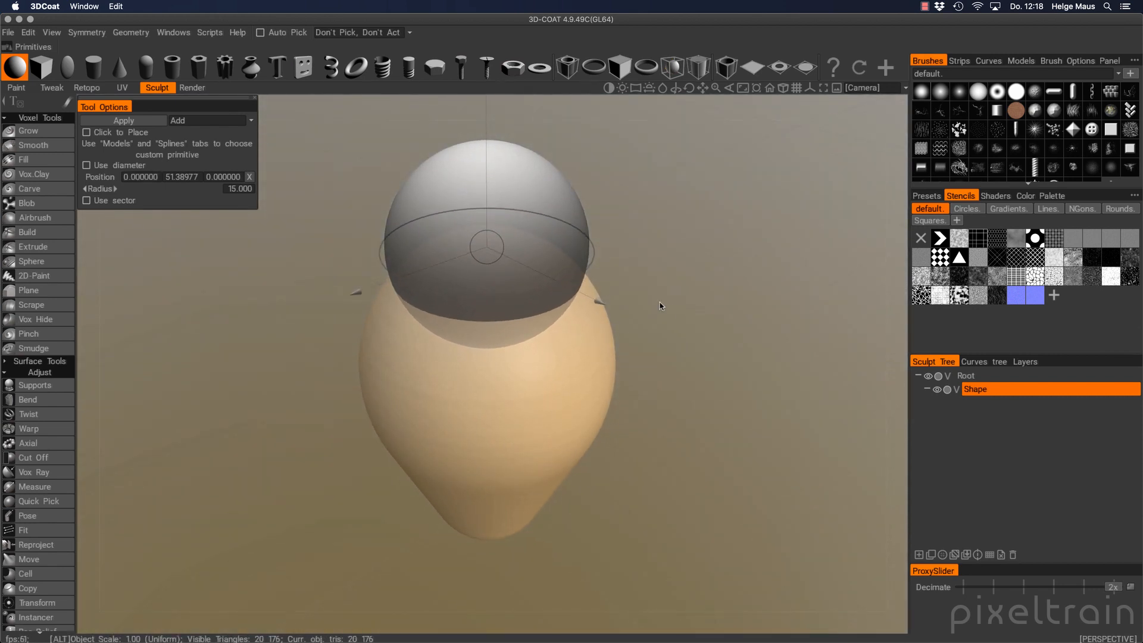
- Set the primitive's operation to Subtract and try cutting the sphere out of the shape
left_click(184, 120)
left_click(214, 136)
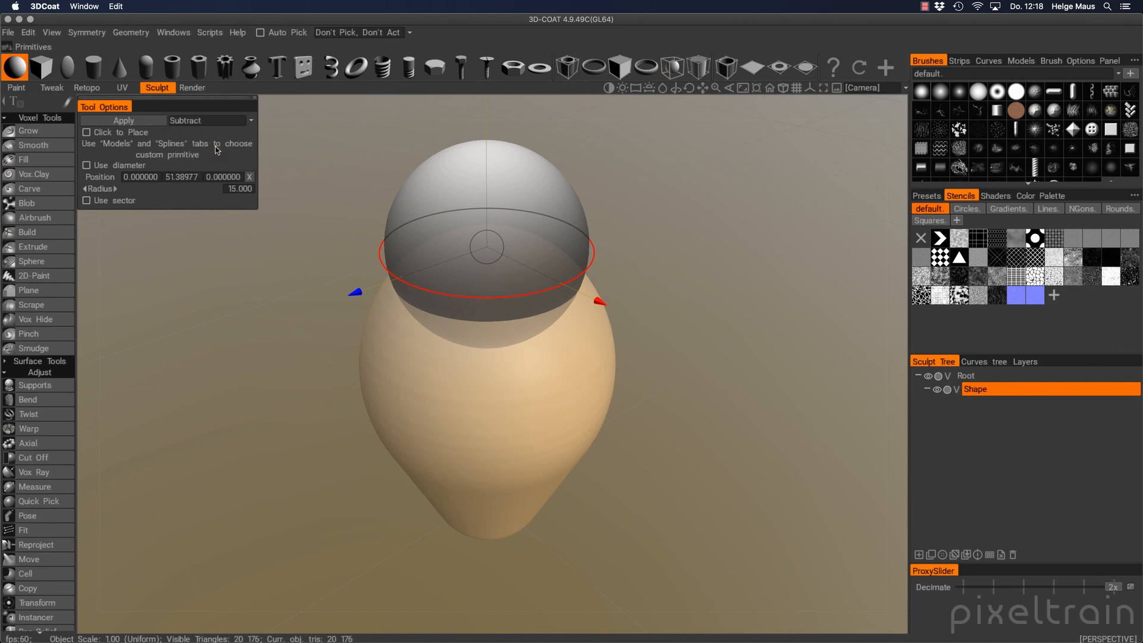
left_click(123, 120)
left_click_drag(595, 256, 698, 290, "alt")
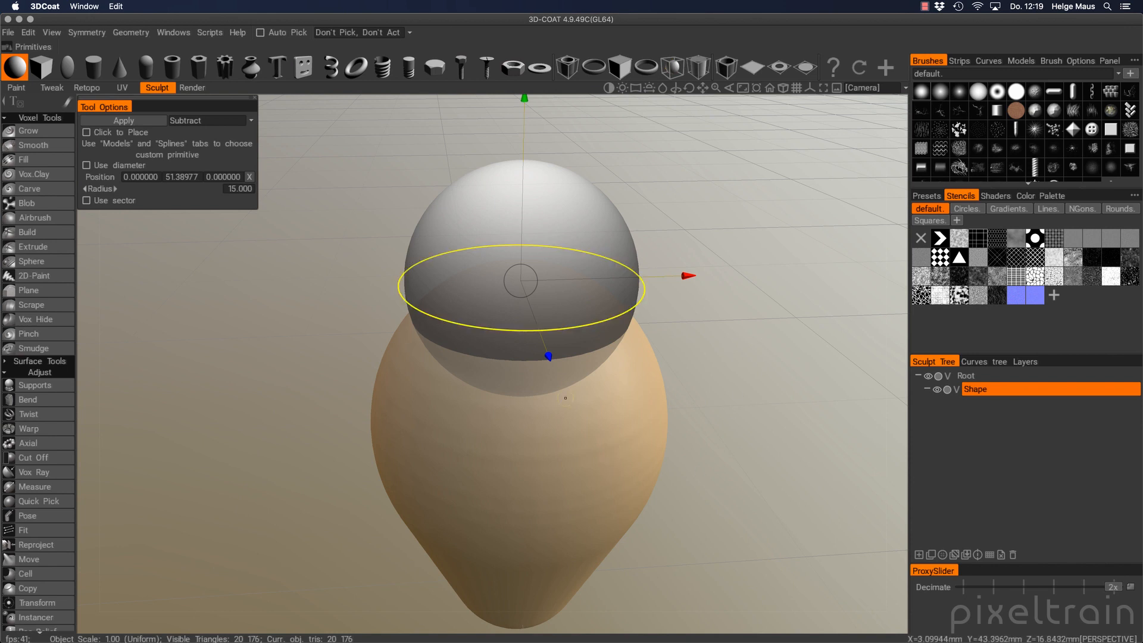
- Increase the Shape volume's resolution to 2x, try the sphere subtraction on it and undo the cut
left_click(992, 391)
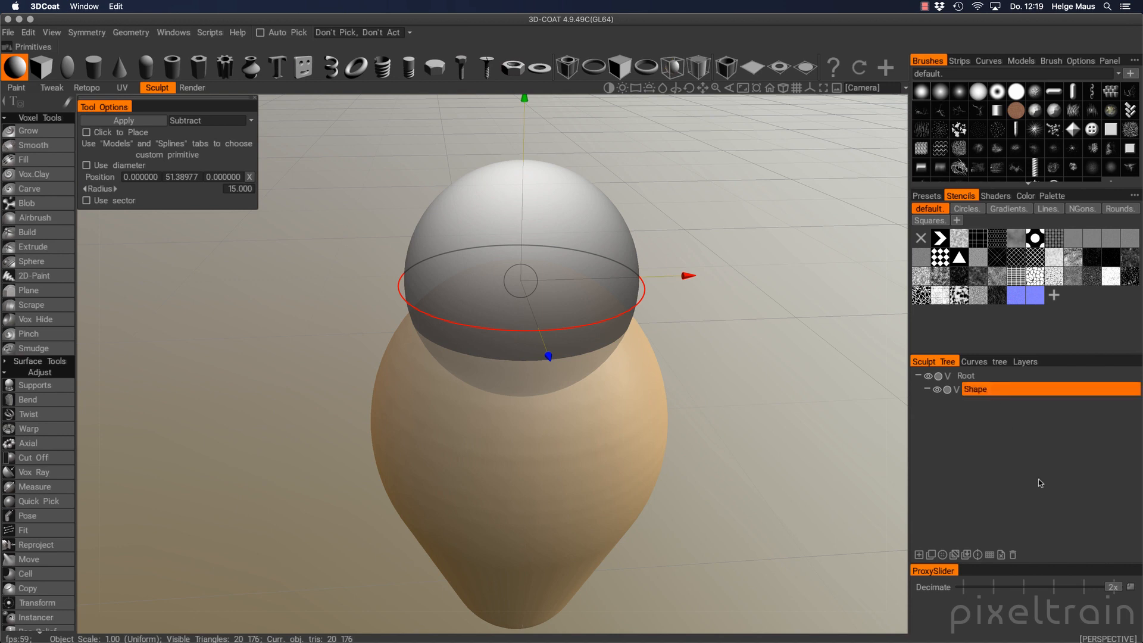
left_click(990, 555)
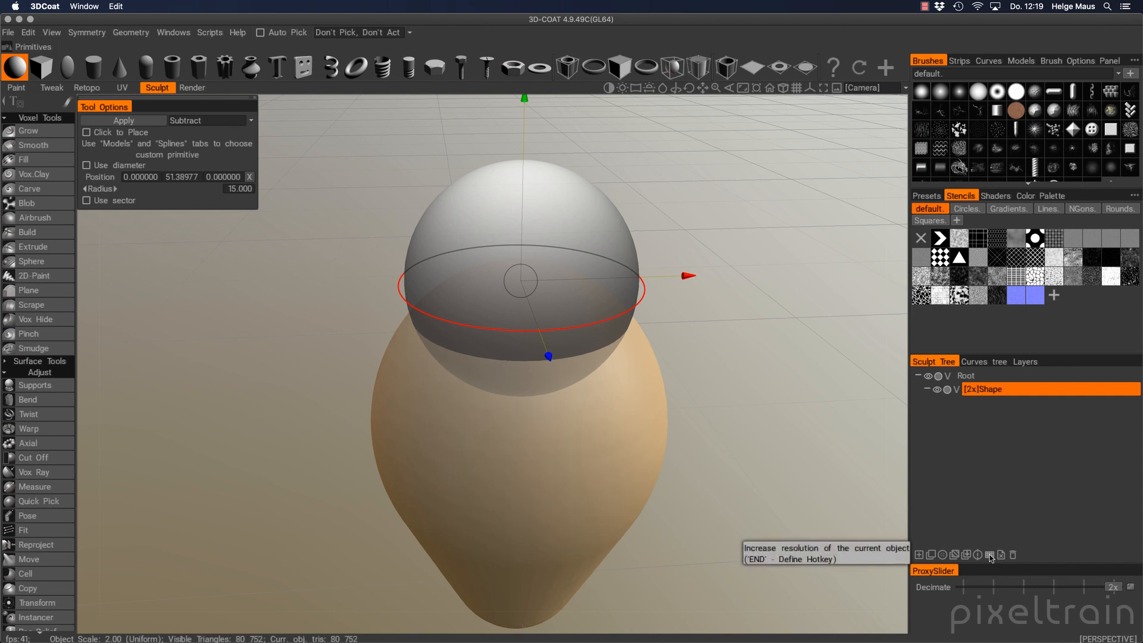
left_click(998, 391)
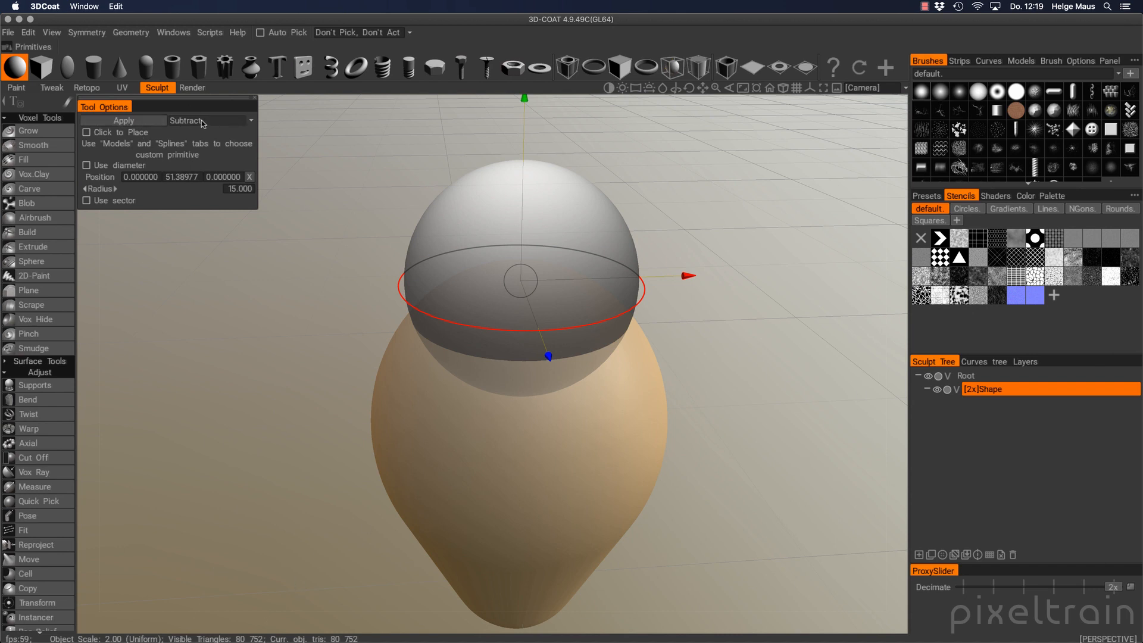
left_click(128, 121)
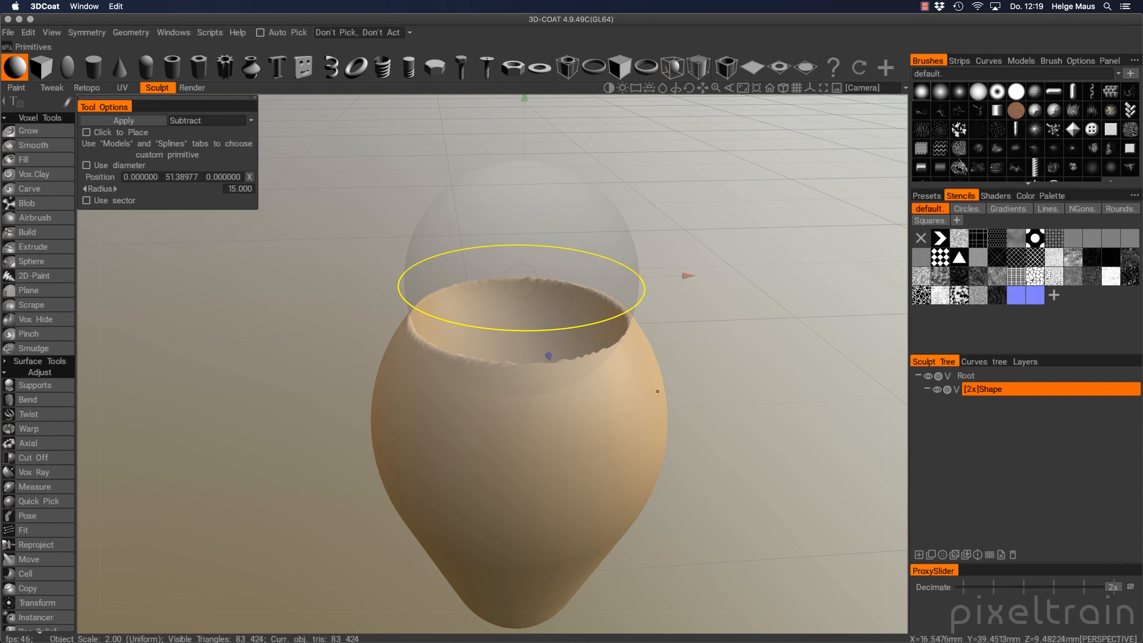
key("super+z")
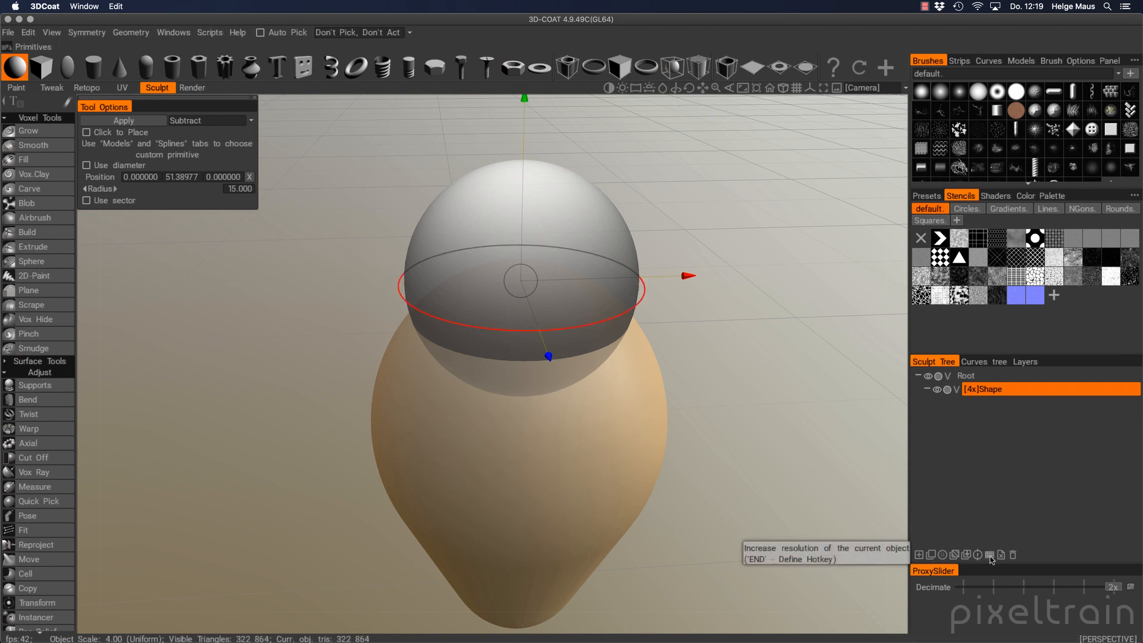
- Increase the Shape volume's resolution to 4x and subtract the sphere from it
left_click(989, 555)
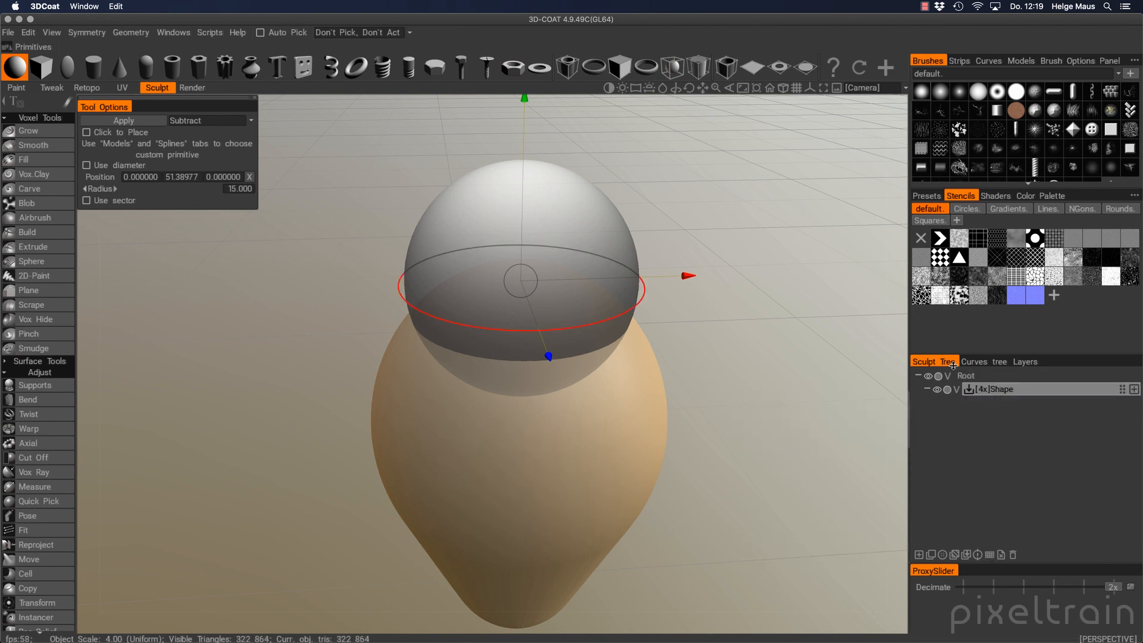
left_click(999, 393)
left_click(124, 120)
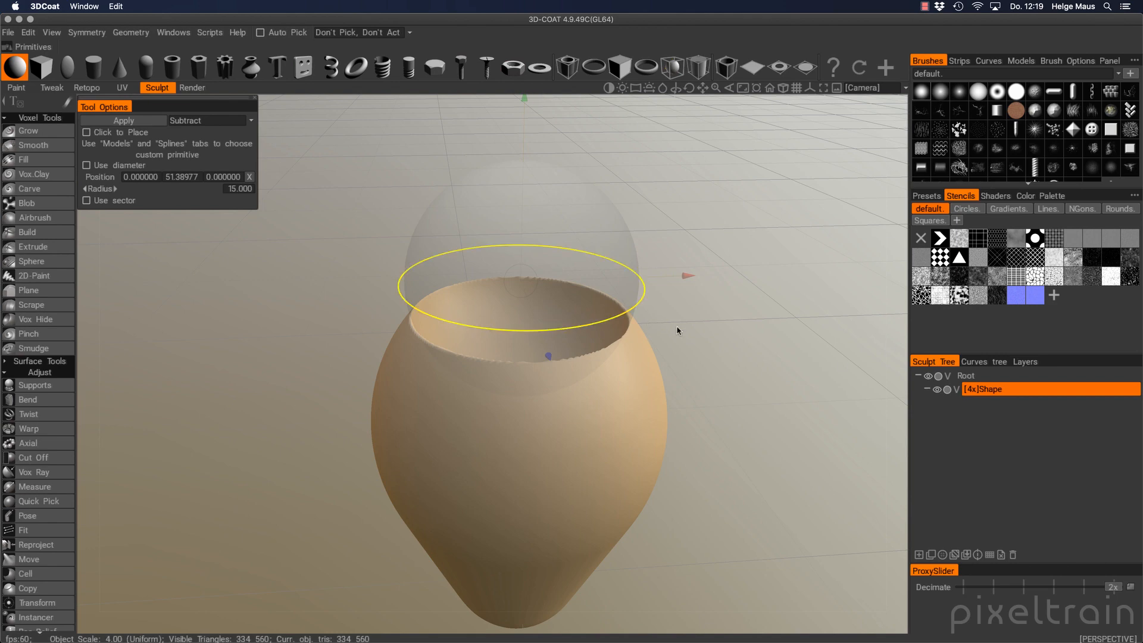
left_click_drag(678, 329, 640, 368, "alt")
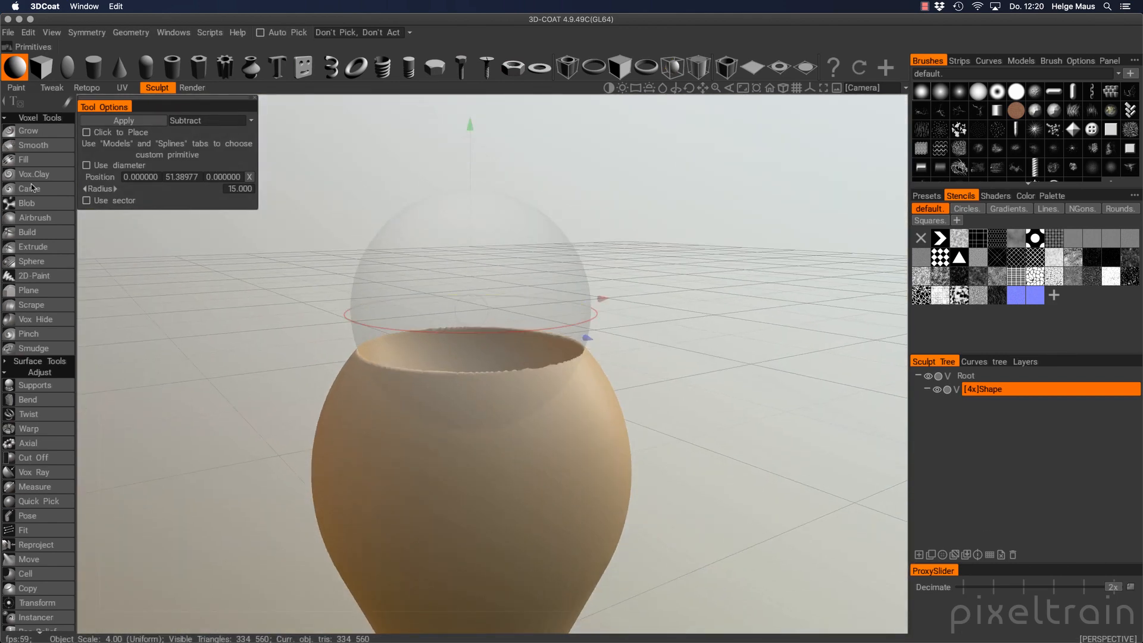
- Activate the Grow tool with a brush radius of about 5.4 and examine the hollowed shape shaded and in wireframe
left_click(41, 132)
left_click_drag(597, 464, 681, 388, "alt")
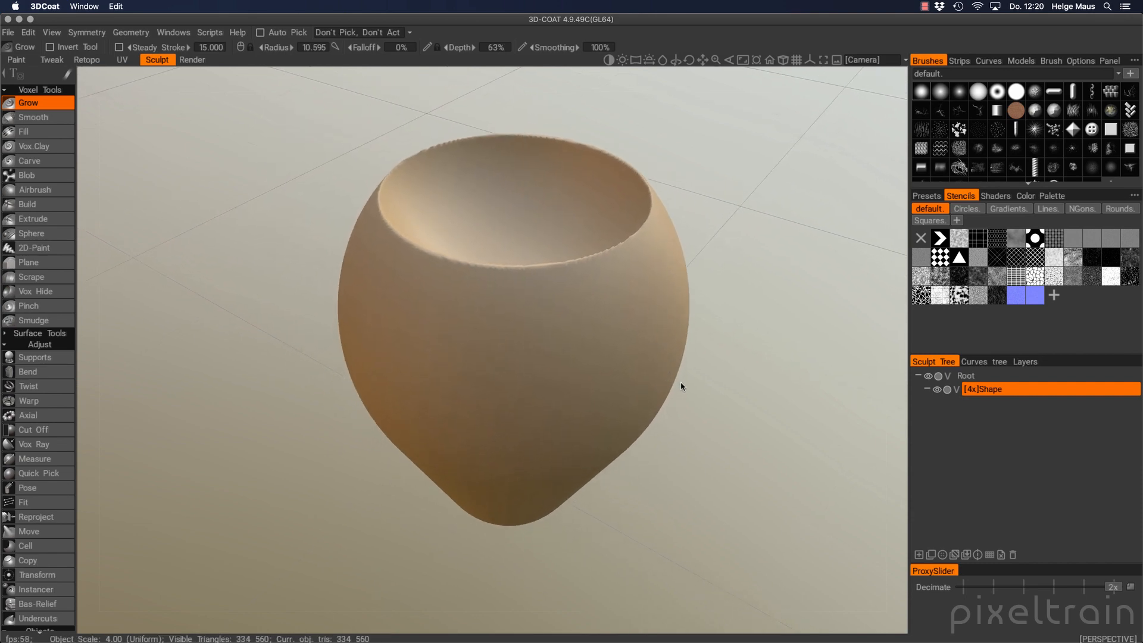
mouse_move(610, 300)
left_mouse_down("alt")
mouse_move(610, 393)
mouse_move(566, 384)
left_mouse_up("alt")
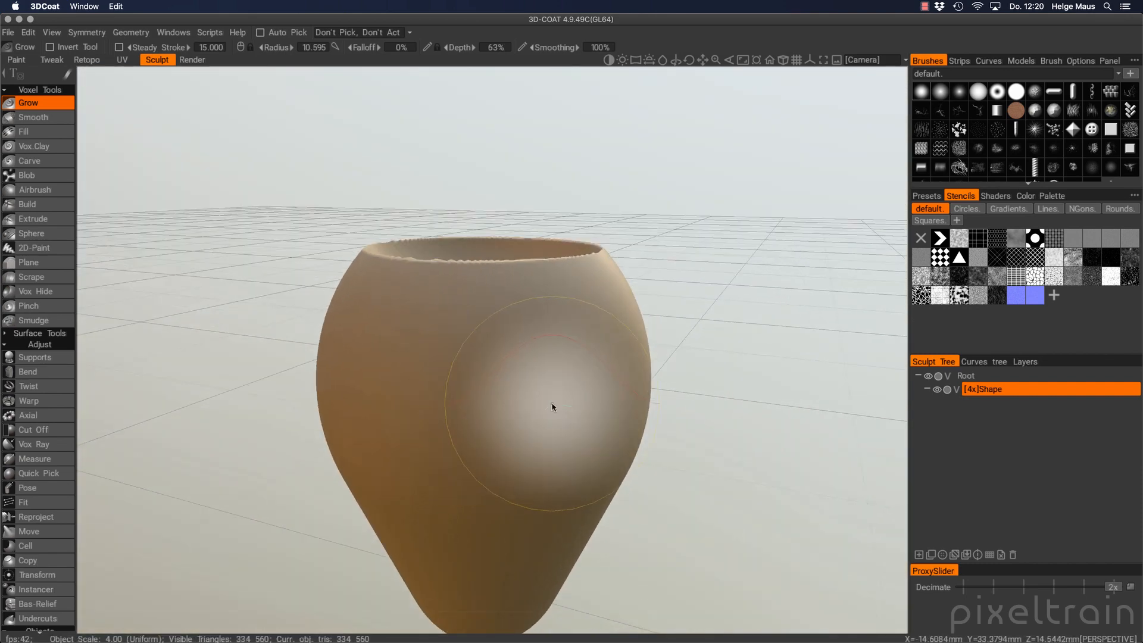
right_click_drag(552, 404, 486, 404)
left_click_drag(487, 404, 527, 402, "alt")
mouse_move(527, 401)
middle_mouse_down("alt")
mouse_move(572, 379)
mouse_move(544, 378)
middle_mouse_up("alt")
mouse_move(545, 377)
left_mouse_down("alt")
mouse_move(605, 387)
mouse_move(570, 380)
mouse_move(586, 375)
mouse_move(518, 488)
mouse_move(399, 344)
mouse_move(556, 320)
mouse_move(615, 324)
mouse_move(469, 335)
mouse_move(523, 365)
left_mouse_up("alt")
key("w")
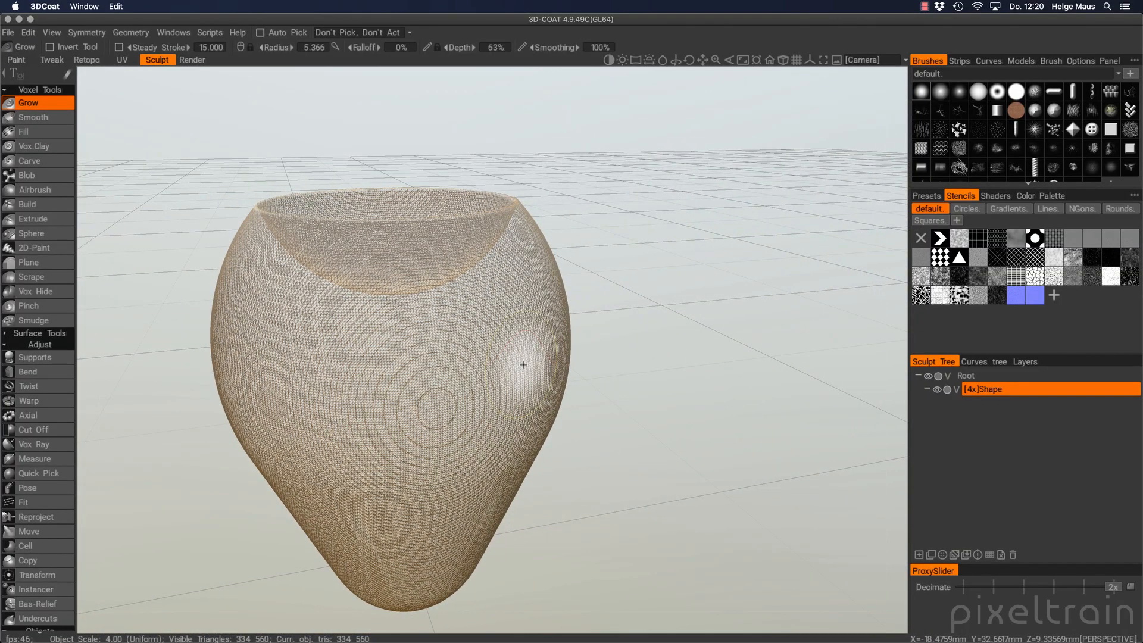
key("w")
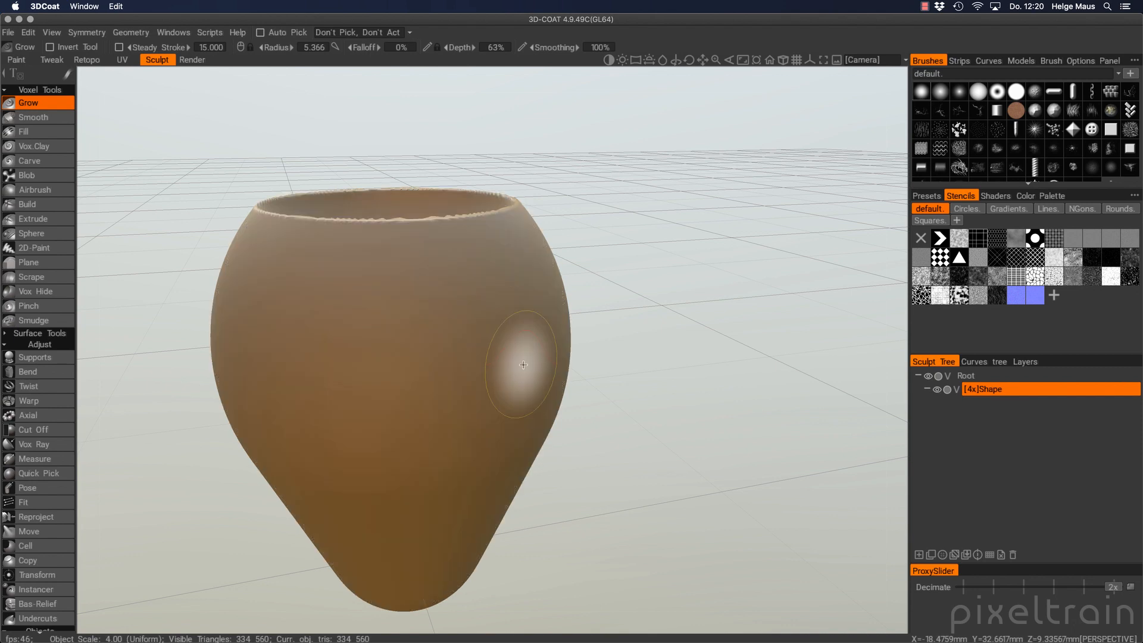
mouse_move(452, 351)
left_mouse_down("alt")
mouse_move(535, 309)
mouse_move(456, 310)
left_mouse_up("alt")
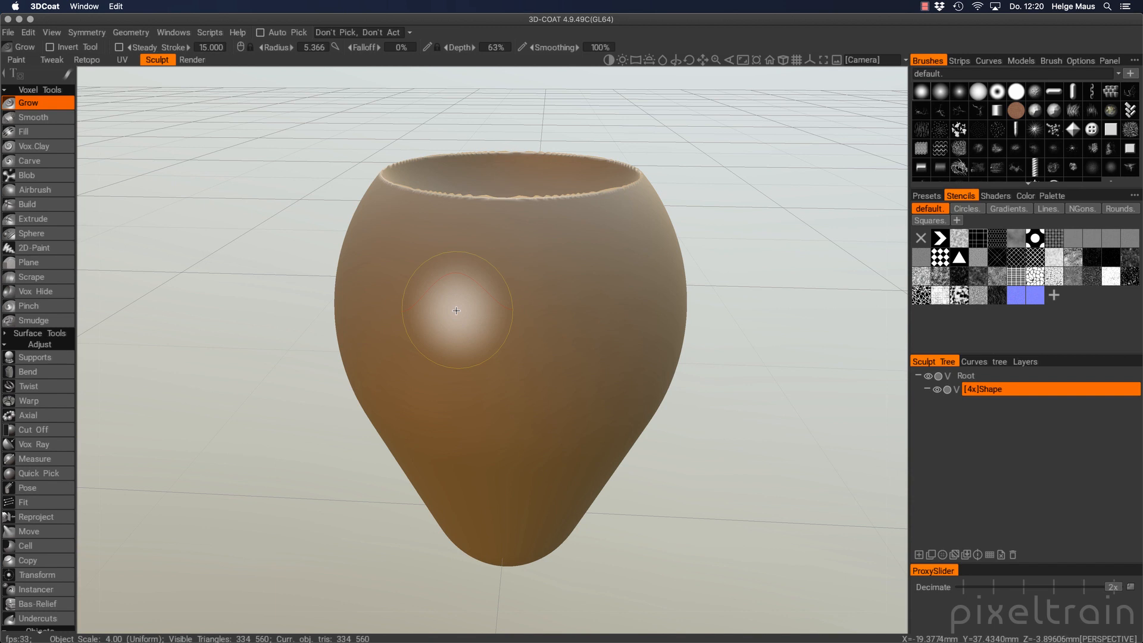
- Look through the voxel tool list, switch the Shape volume to surface mode and review the surface tools offered
scroll(58, 329, "down", 6)
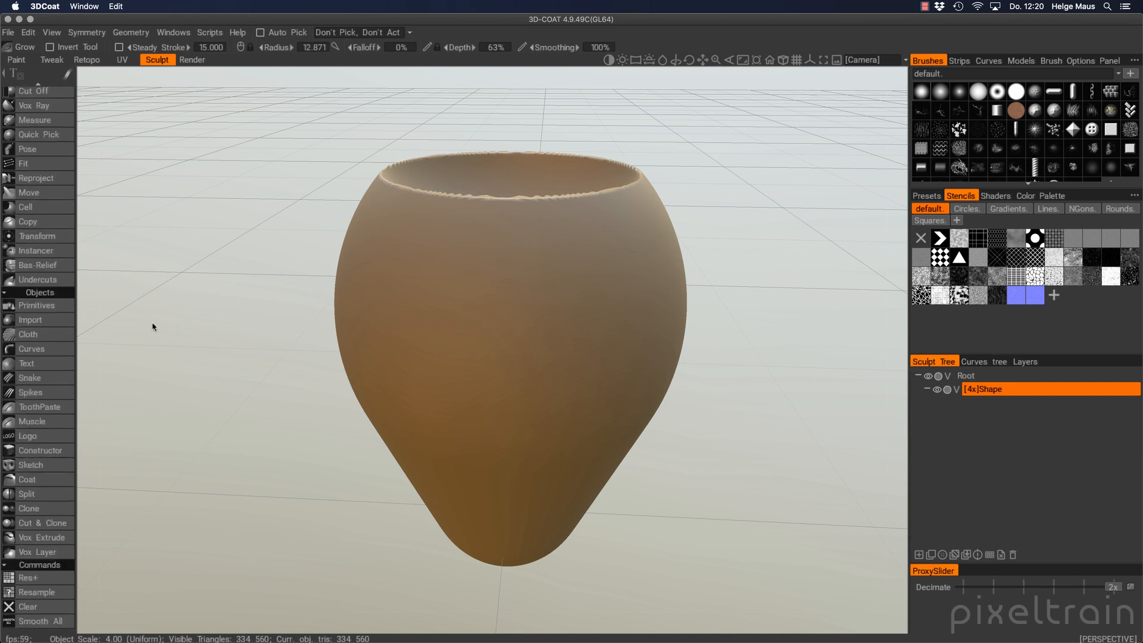
scroll(11, 236, "up", 6)
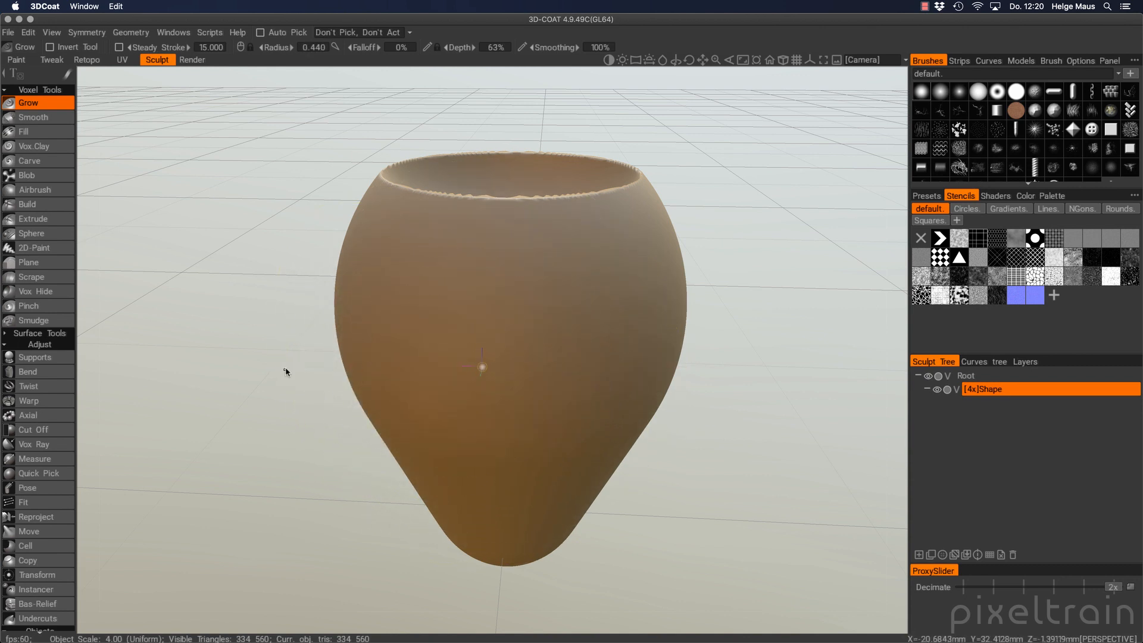
left_click(983, 393)
left_click(958, 390)
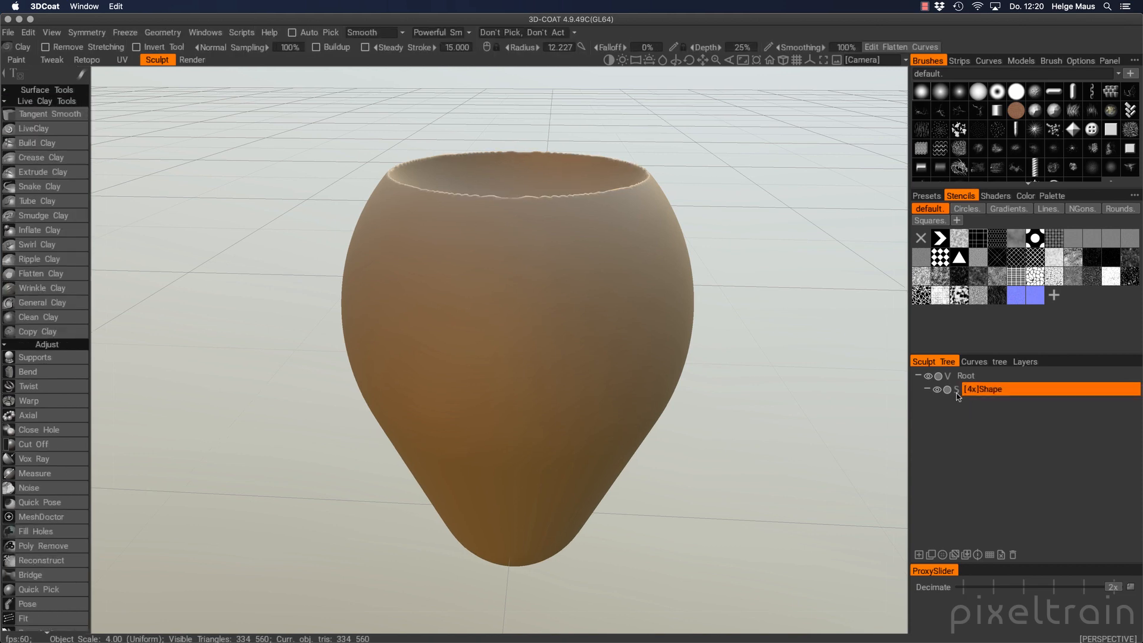
scroll(24, 319, "down", 5)
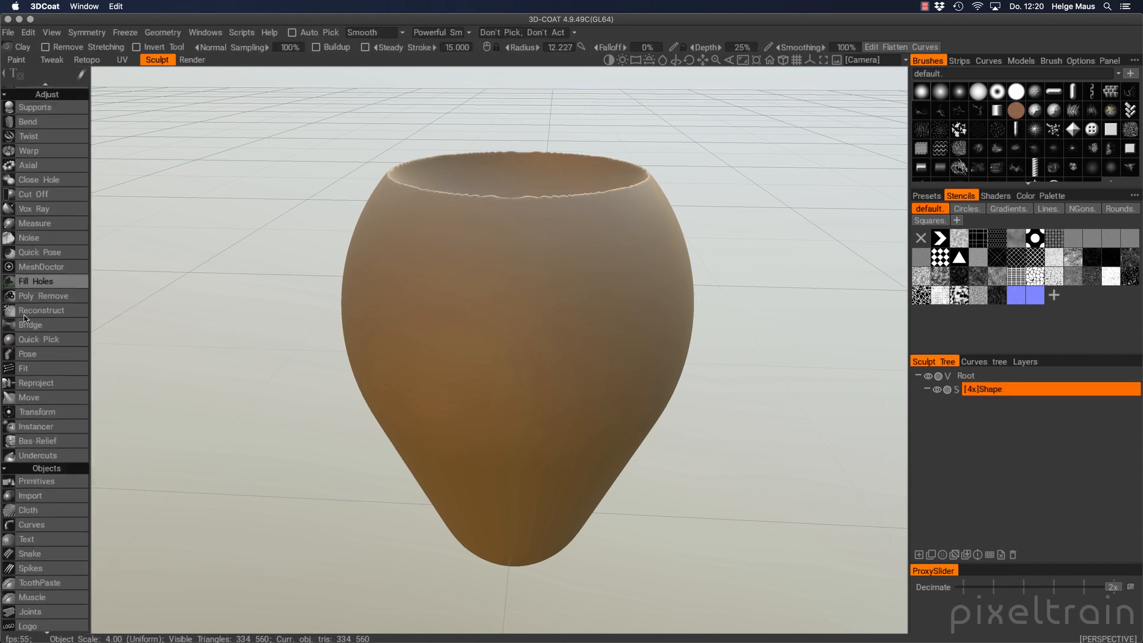
scroll(24, 318, "up", 5)
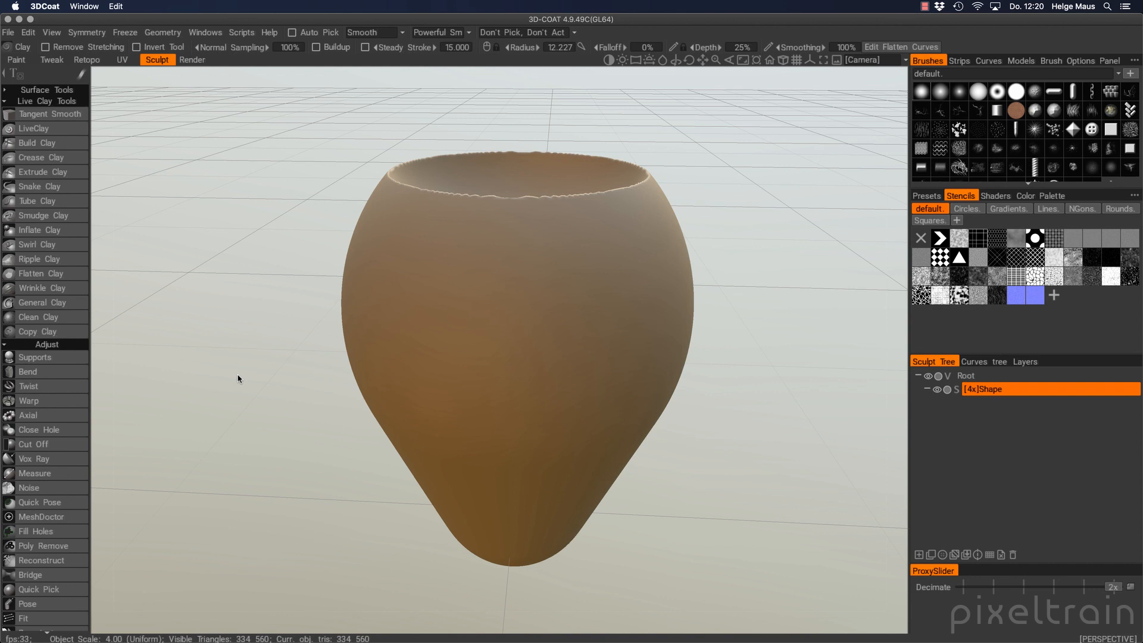
- Convert the Shape volume to voxels with a required poly count of 500 000 and Auto close holes, and set the brush radius to about 2.5
left_click(959, 390)
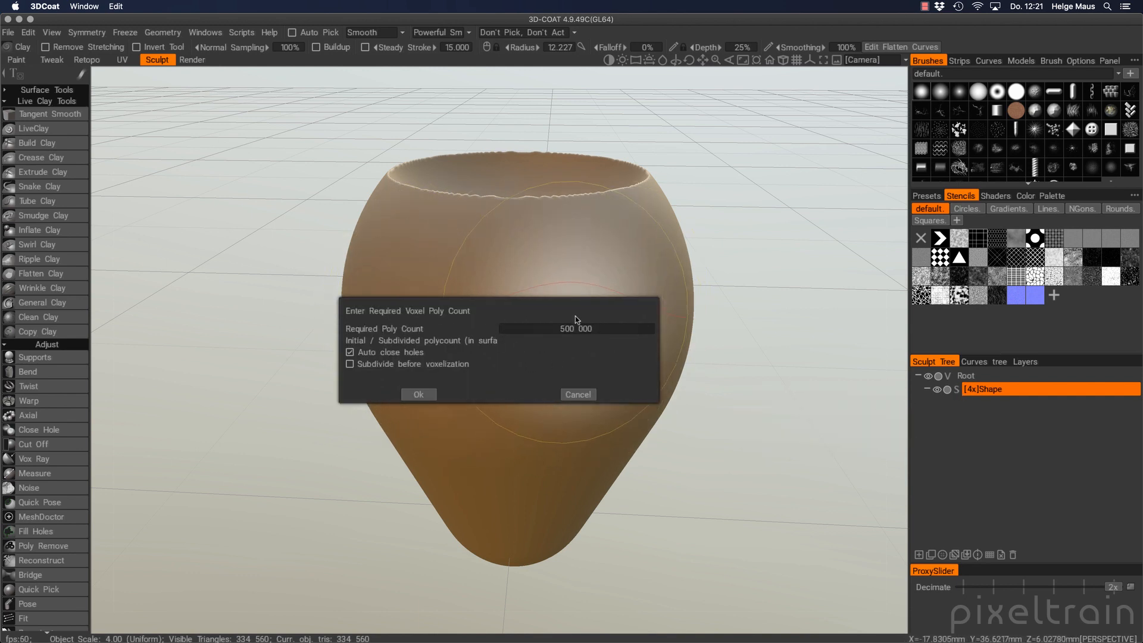
left_click(419, 394)
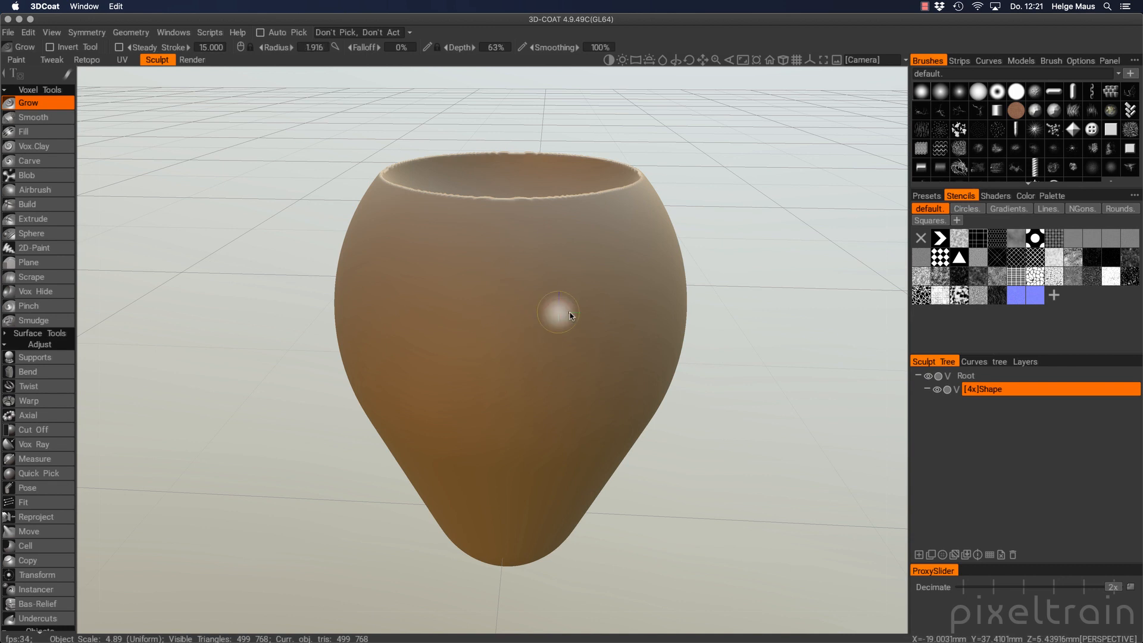
right_click_drag(570, 313, 575, 313)
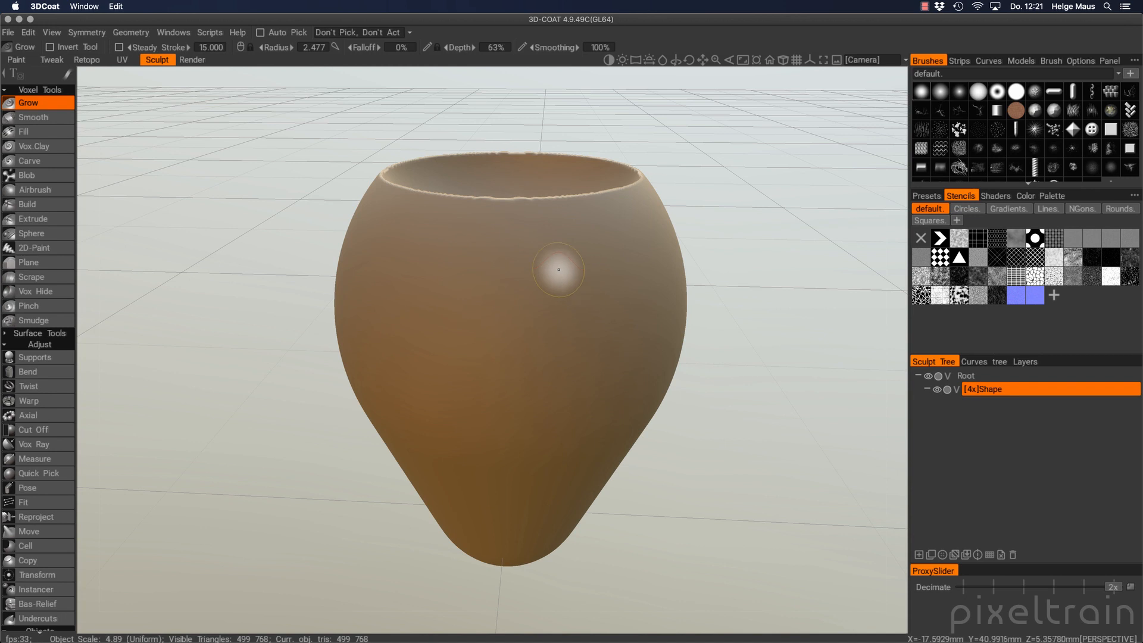
- Switch to the Retopo room and rename the retopo group as Vase
left_click(87, 60)
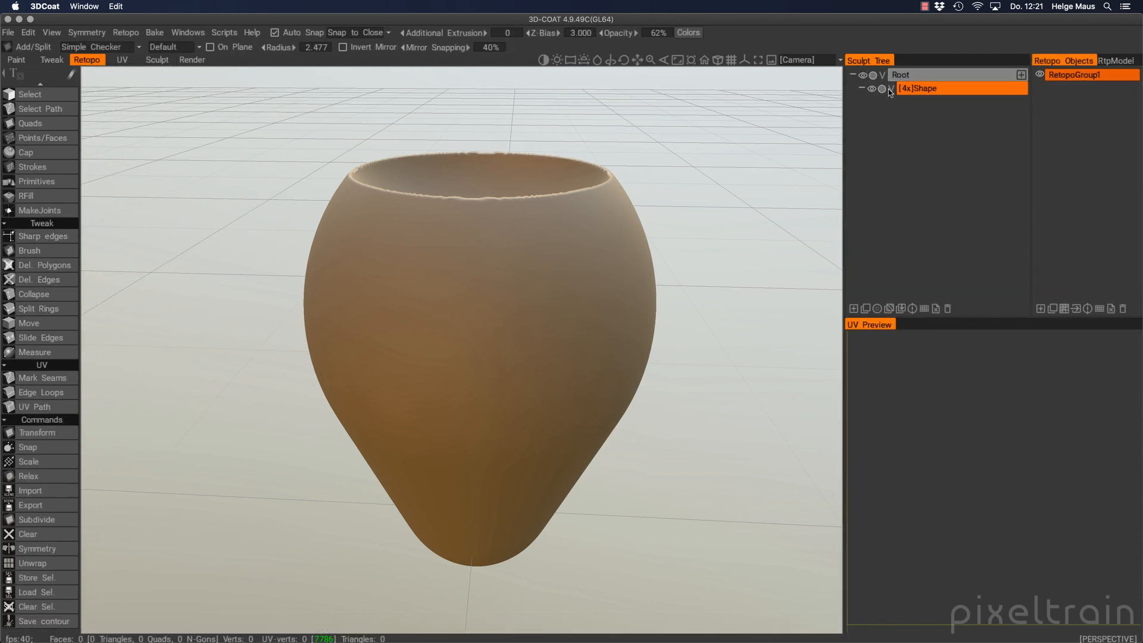
left_click(934, 90)
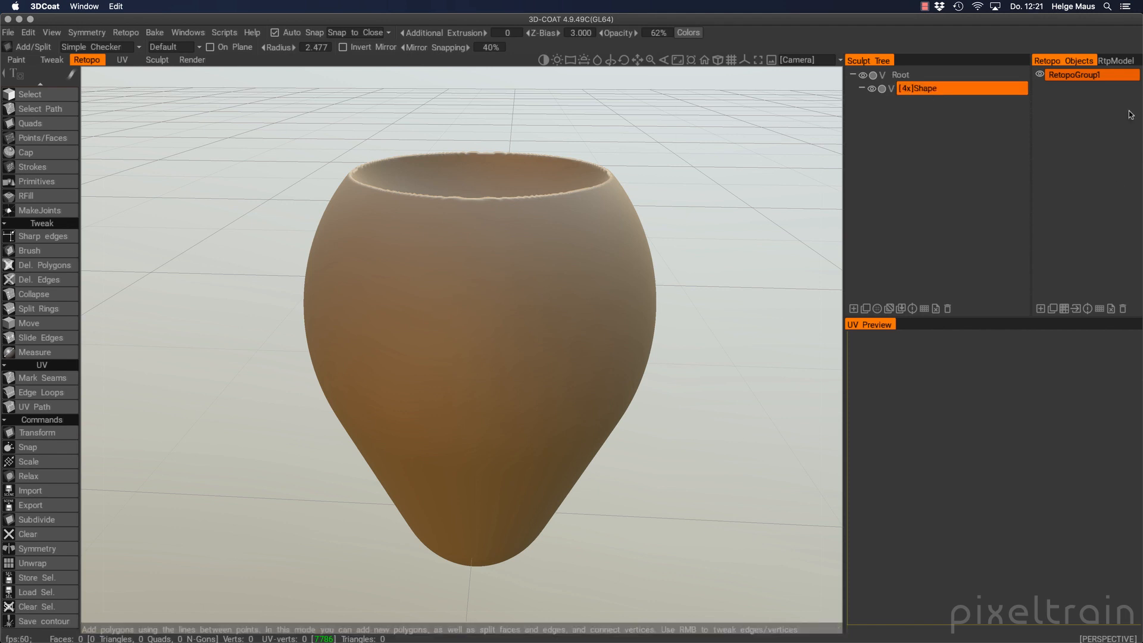
double_click(1079, 76)
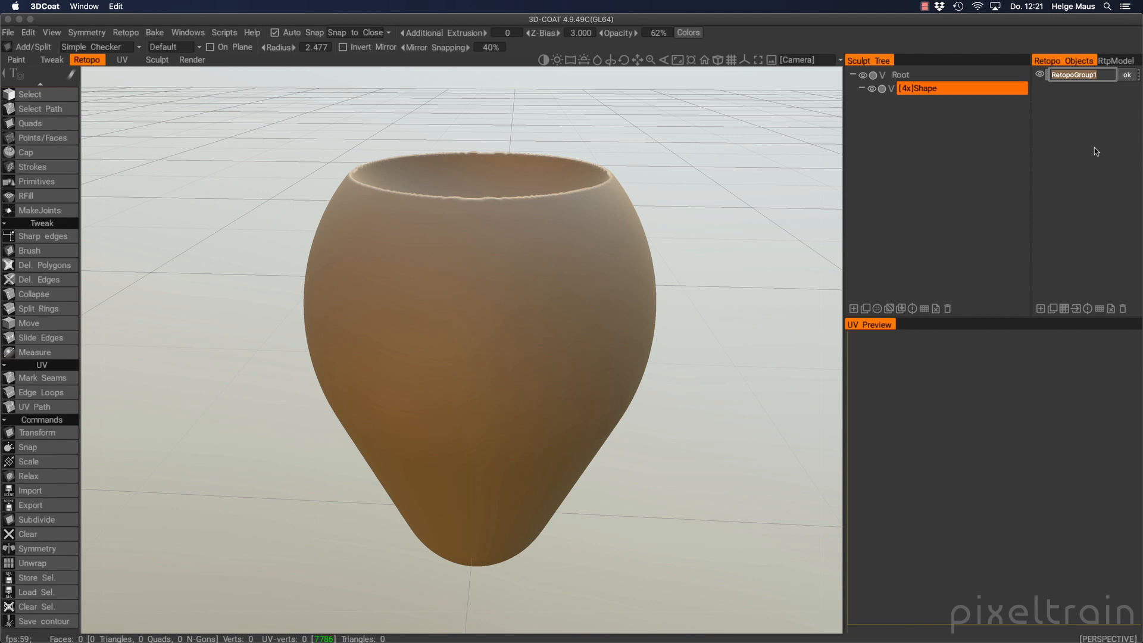
type("Vase")
key("Return")
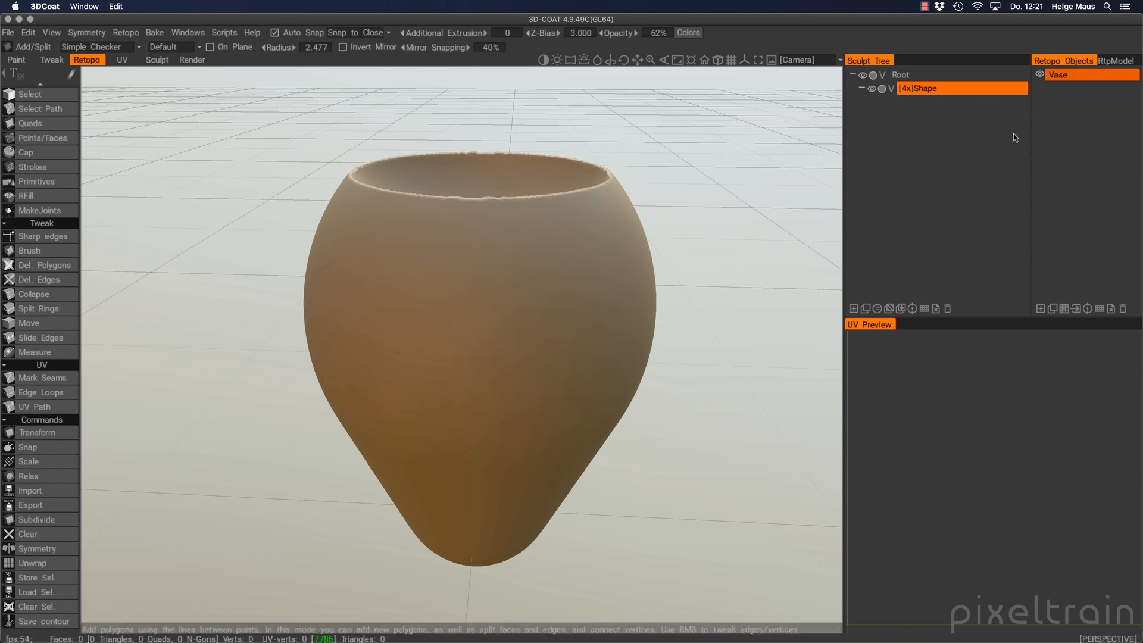
- With the Points/Faces tool, place eight retopology points in two columns of four down the front of the vase
scroll(39, 226, "up", 1)
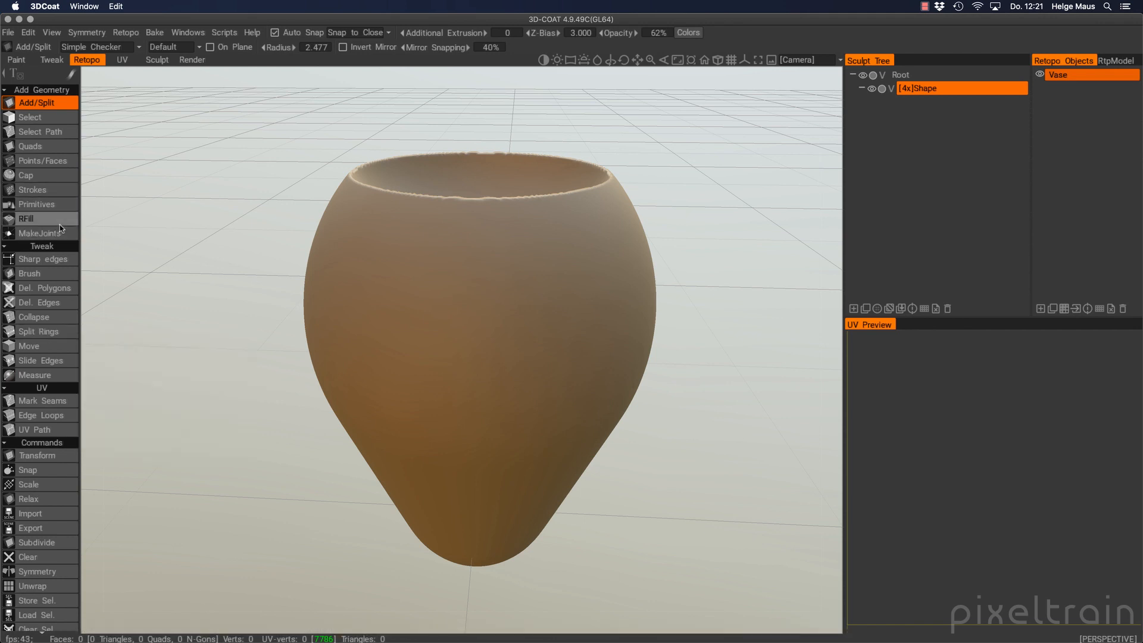
left_click(33, 159)
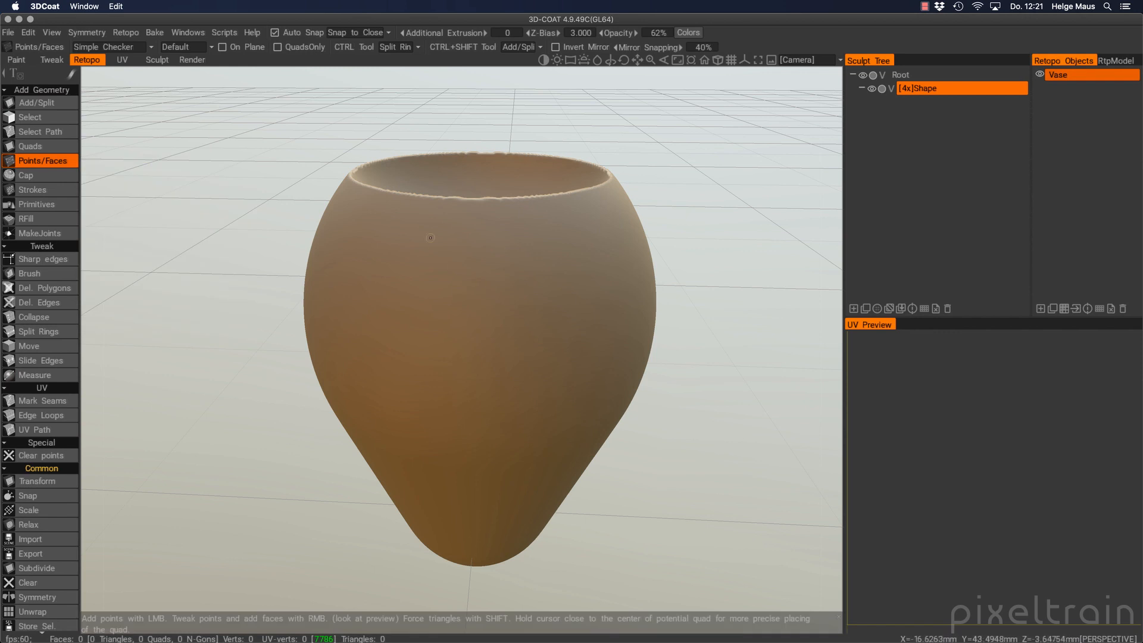
left_click(455, 233)
left_click(522, 234)
left_click(518, 293)
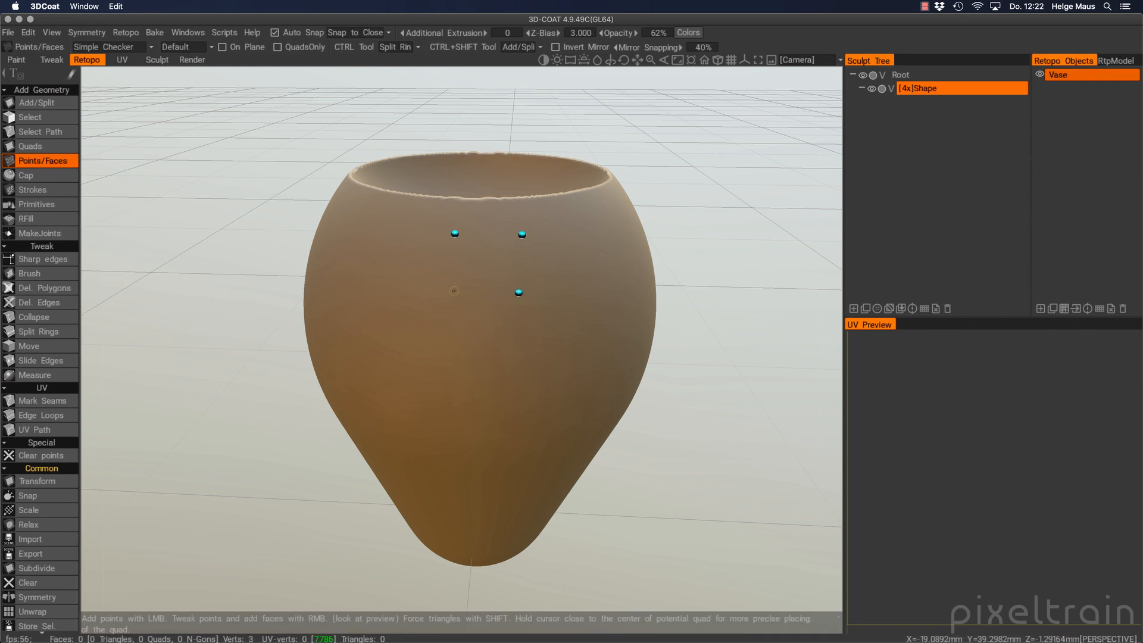
left_click(441, 290)
left_click(436, 376)
left_click(524, 377)
left_click(451, 451)
left_click(525, 451)
- Fill the eight placed points with three stacked quads running down the vase
right_click(482, 262)
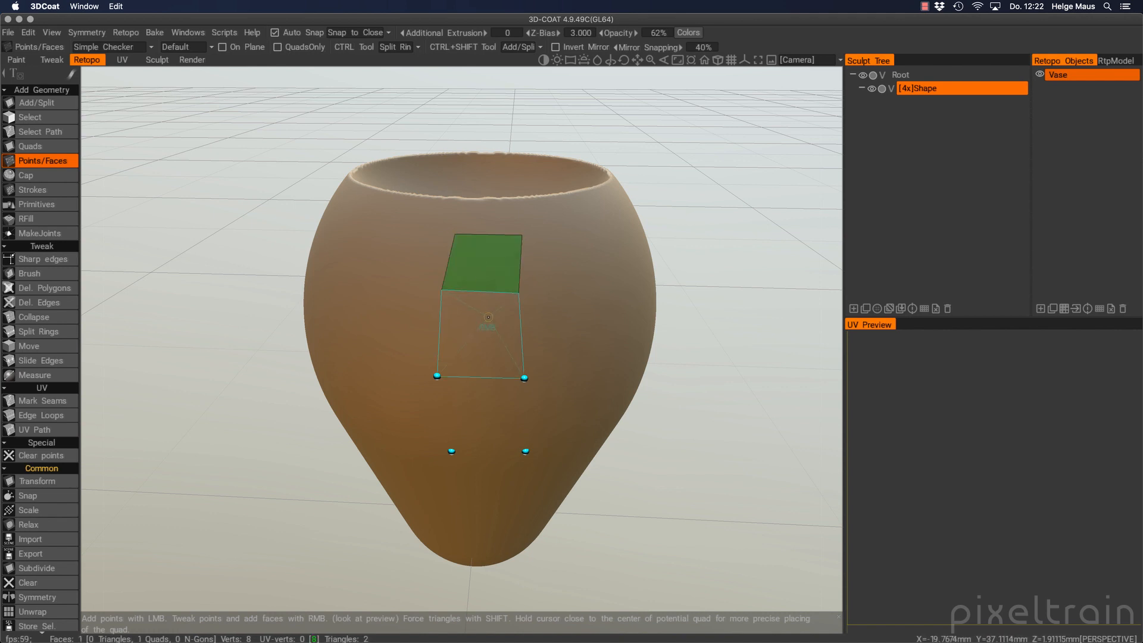
right_click(488, 331)
right_click(480, 423)
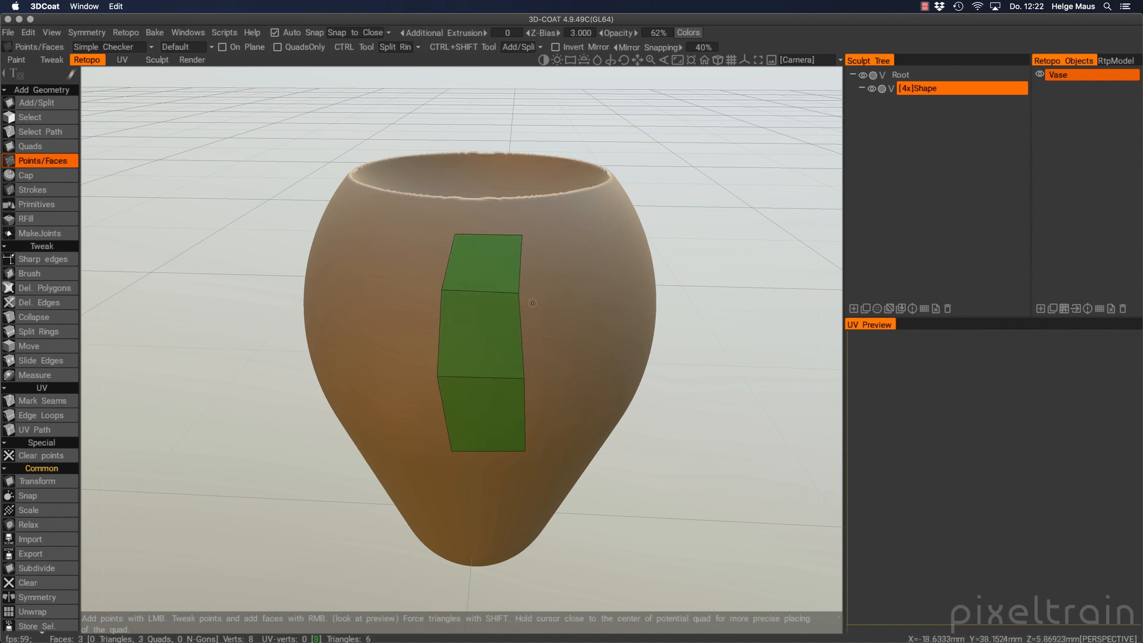
- Move the two vertices shared by the upper and middle quads slightly inward to narrow the strip there
left_click_drag(539, 343, 511, 338, "alt")
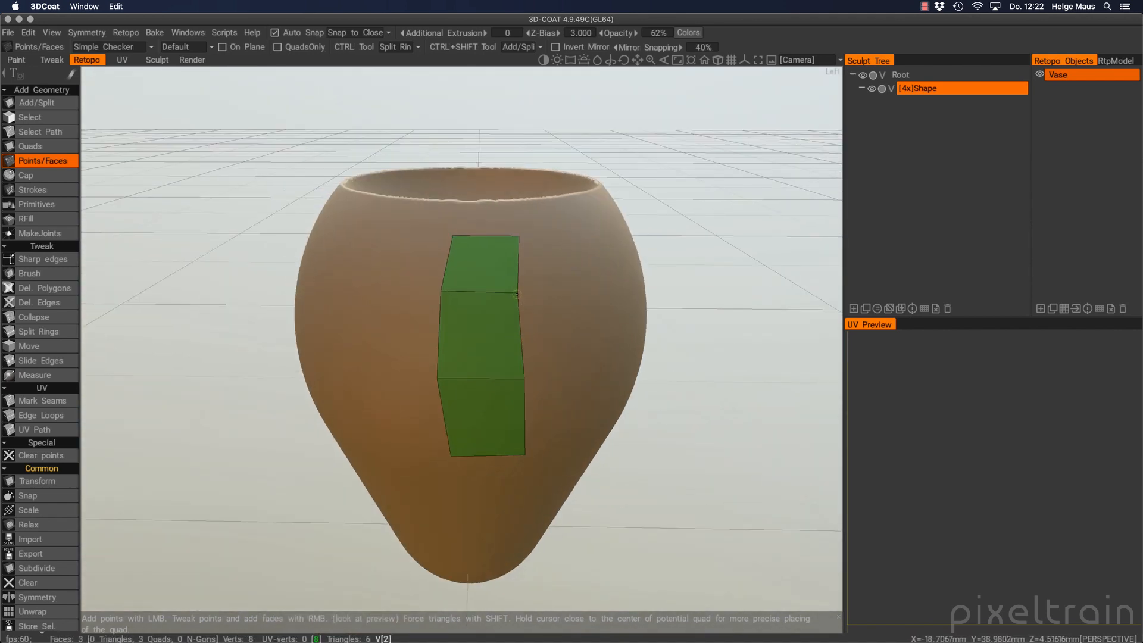
left_click_drag(517, 294, 513, 293)
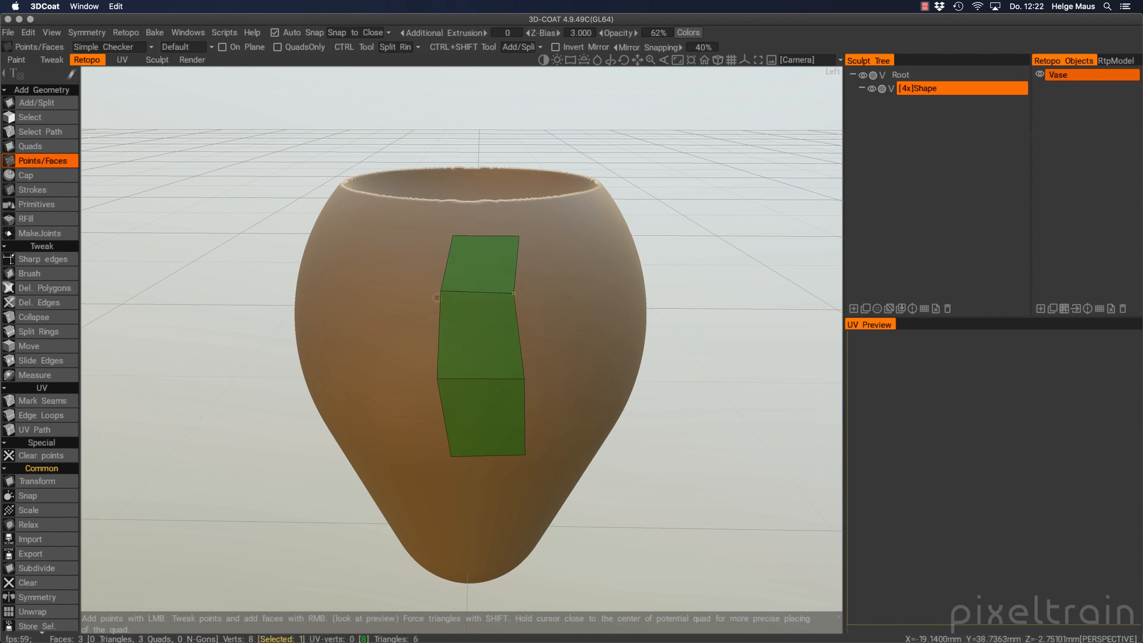
left_click_drag(441, 291, 445, 293)
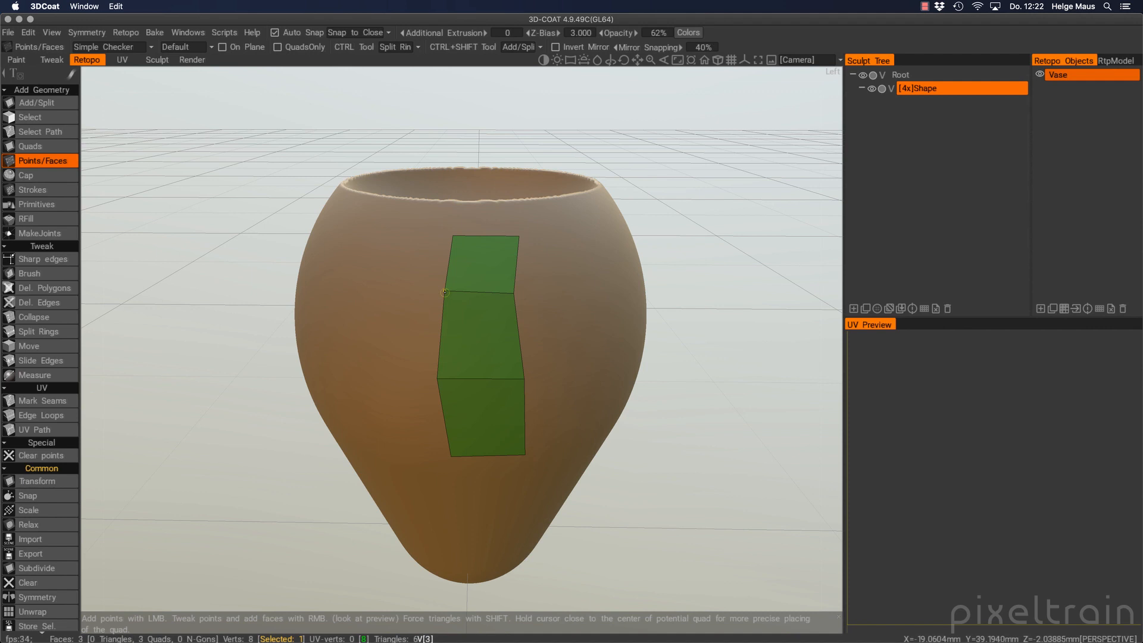
- Review the export and mesh-processing commands available for the Vase retopo group
left_click(125, 33)
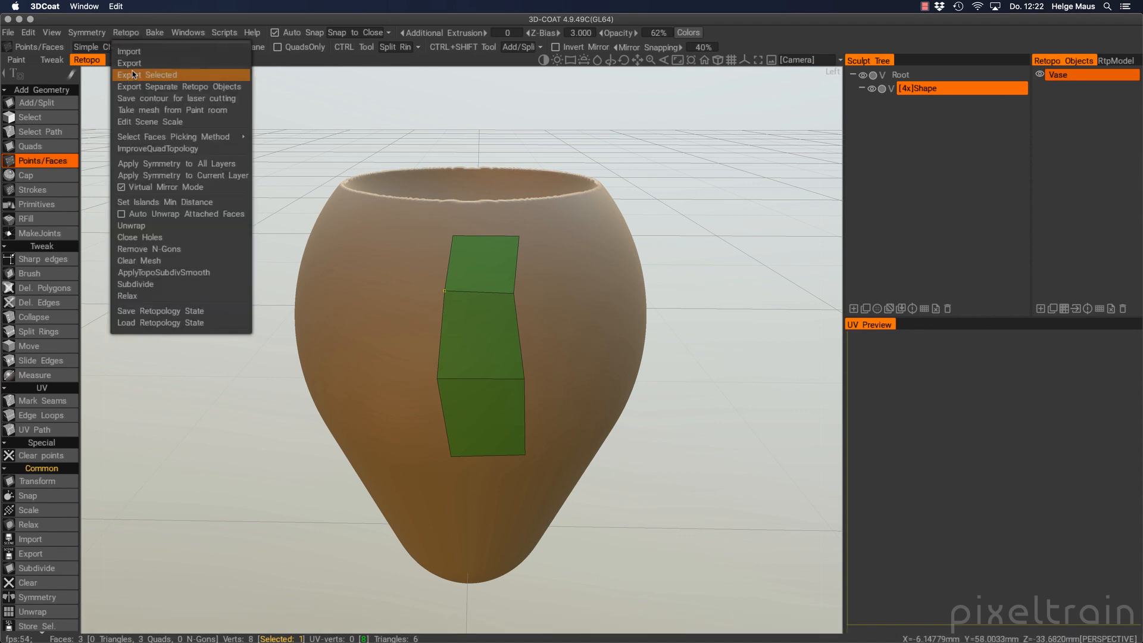
left_click(1089, 75)
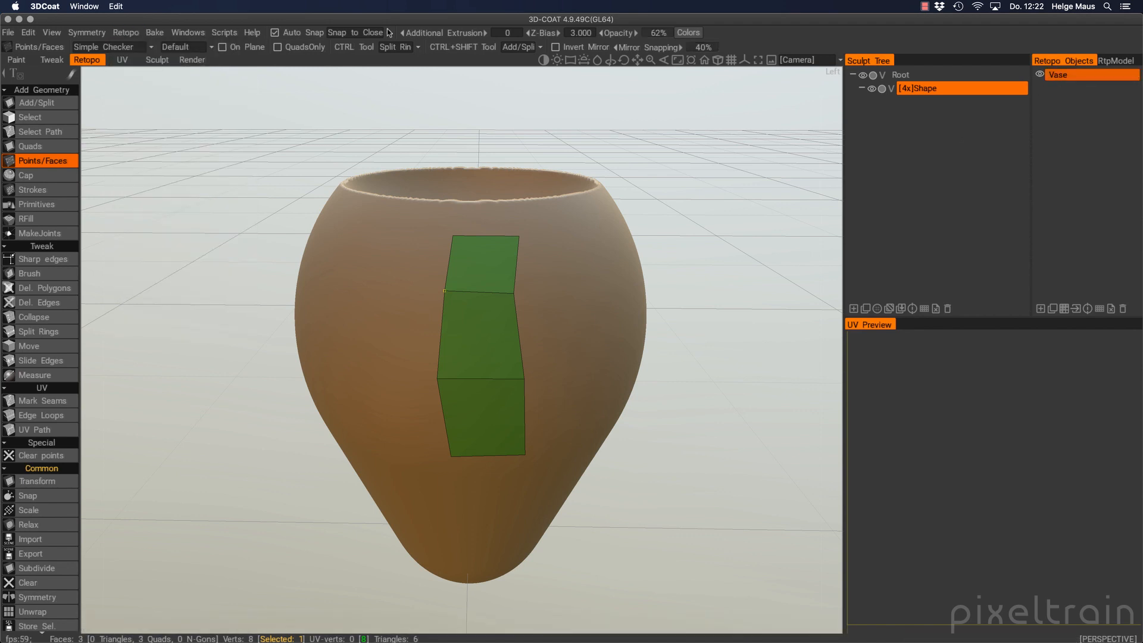
left_click(126, 33)
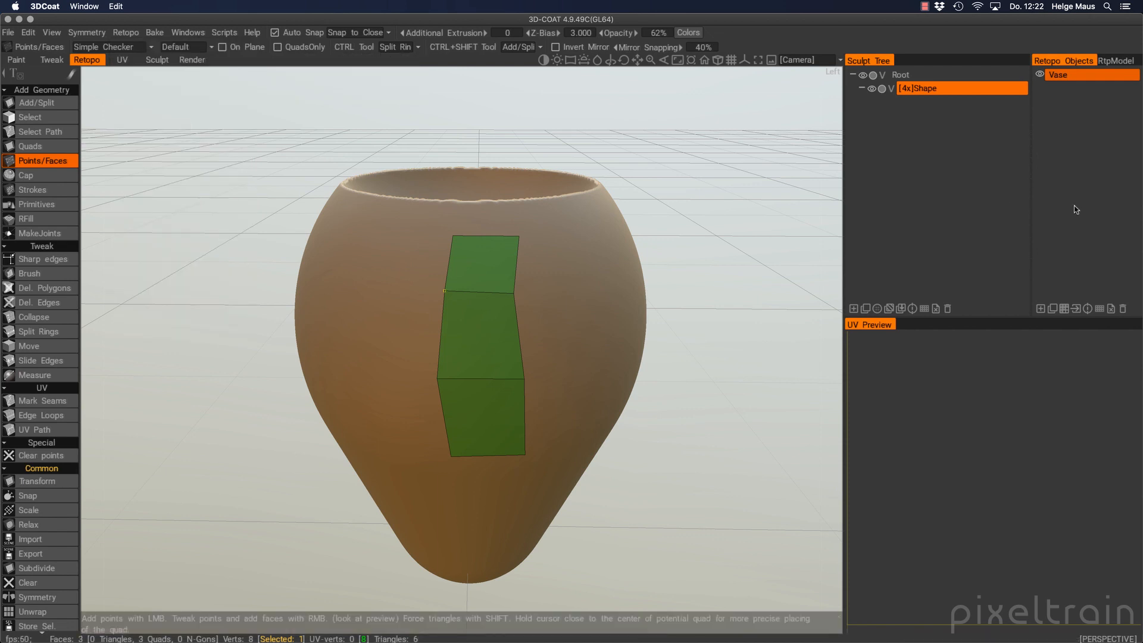
- Compare the Paint room with the Retopo room and its tool list, ending in the Paint room
left_click(12, 61)
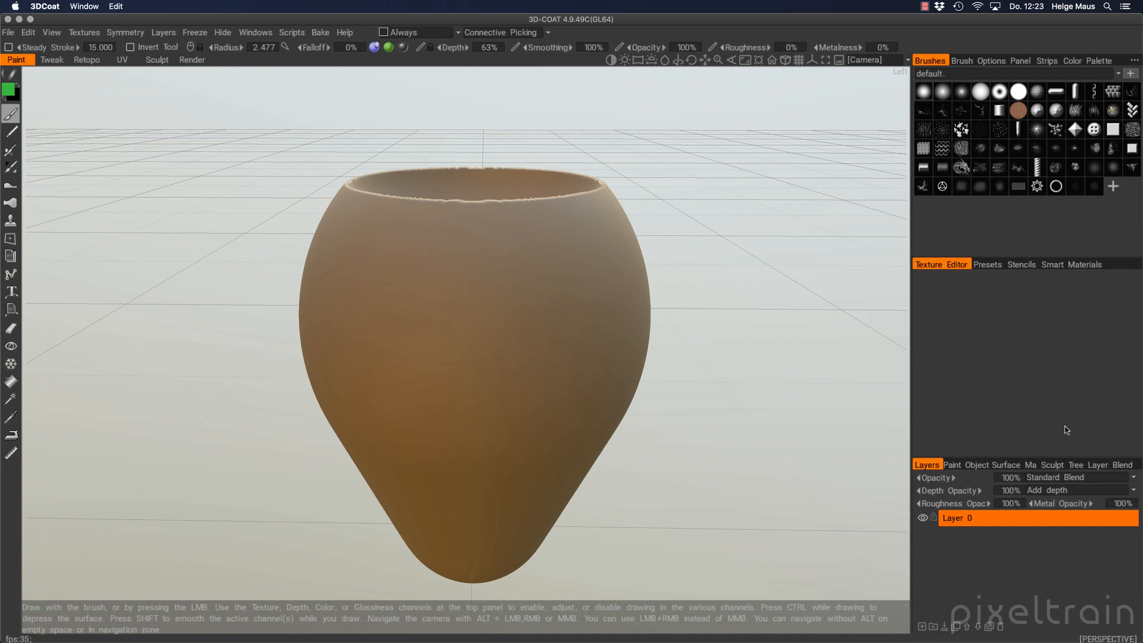
left_click(87, 60)
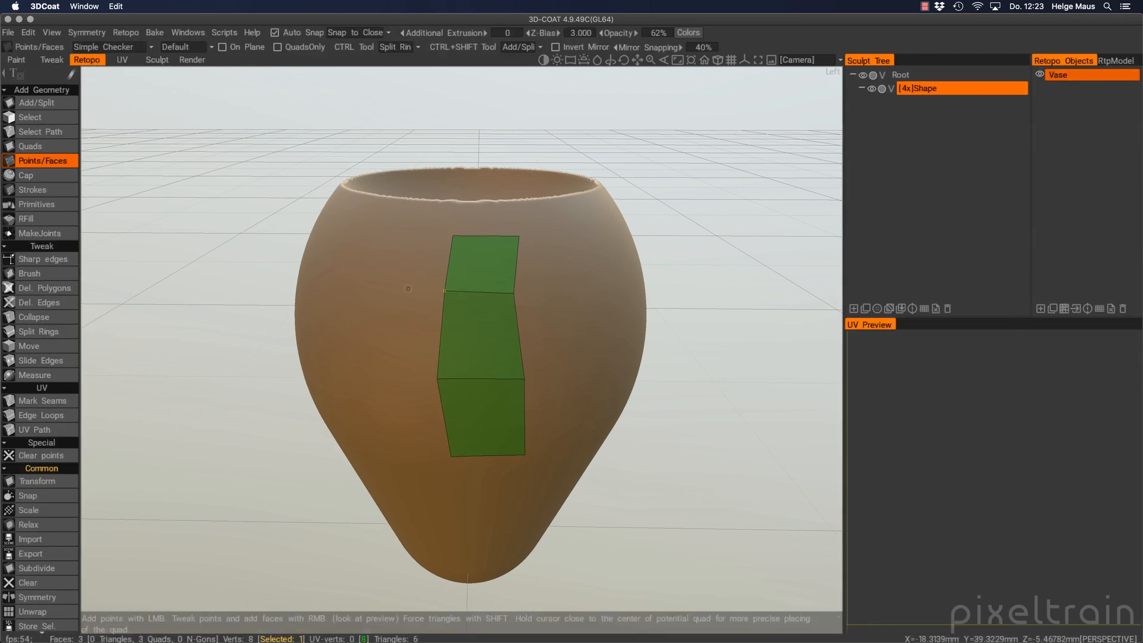
left_click(1115, 73)
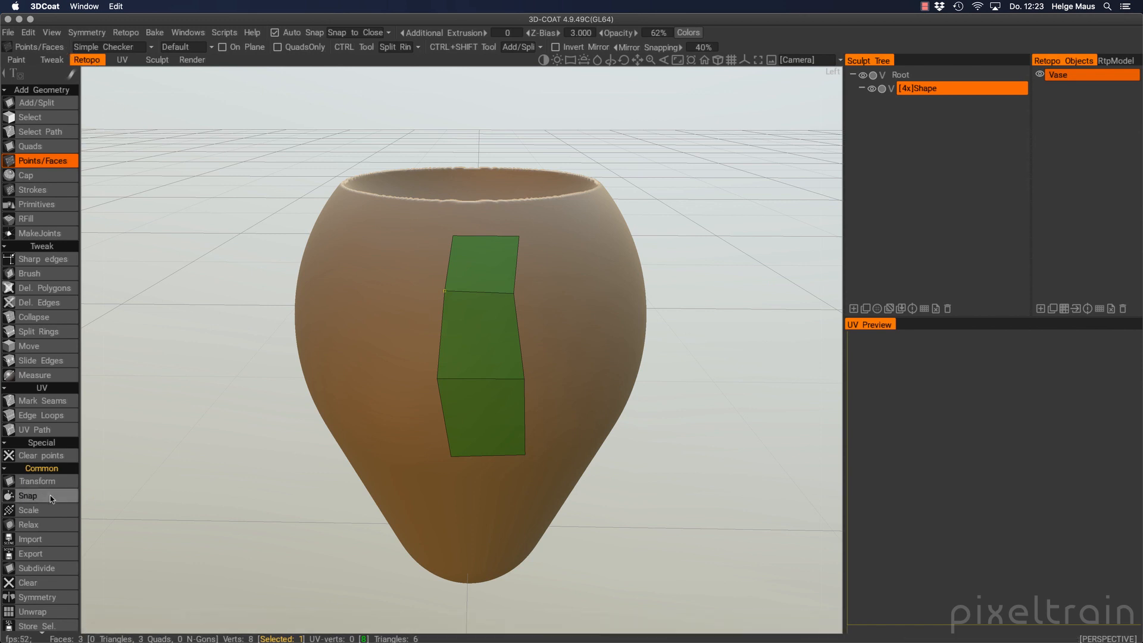
scroll(59, 430, "down", 2)
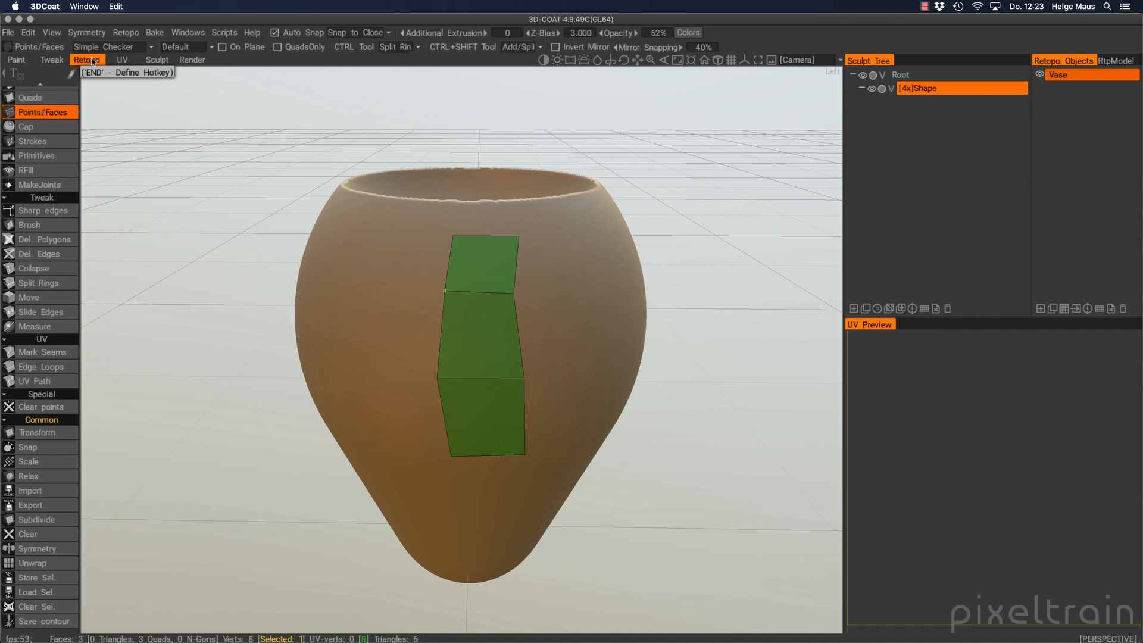
left_click(24, 60)
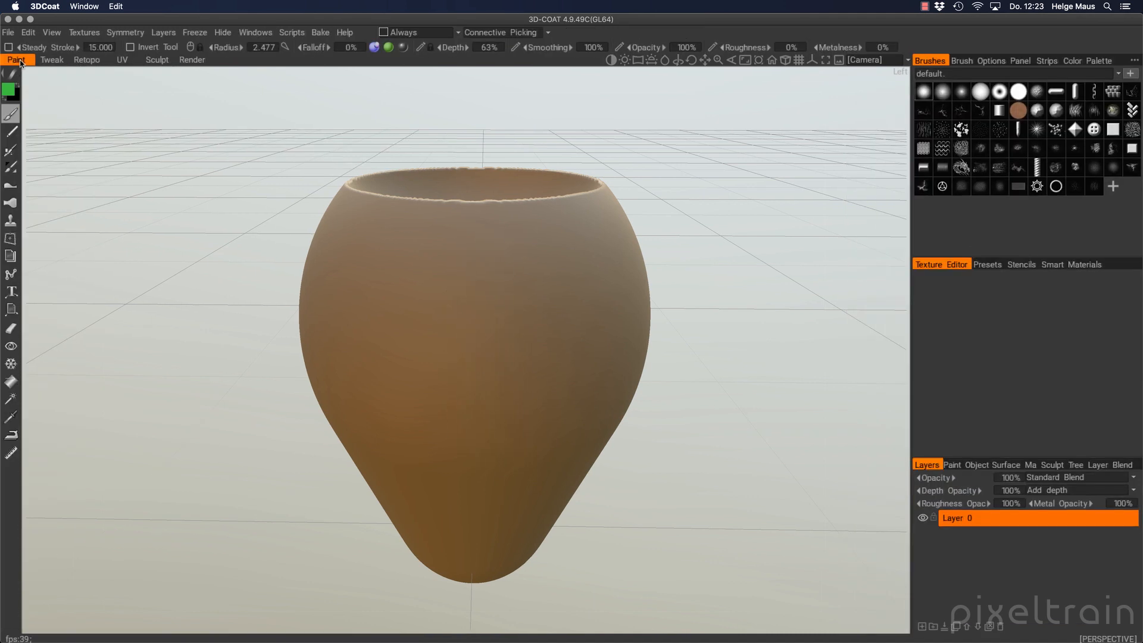